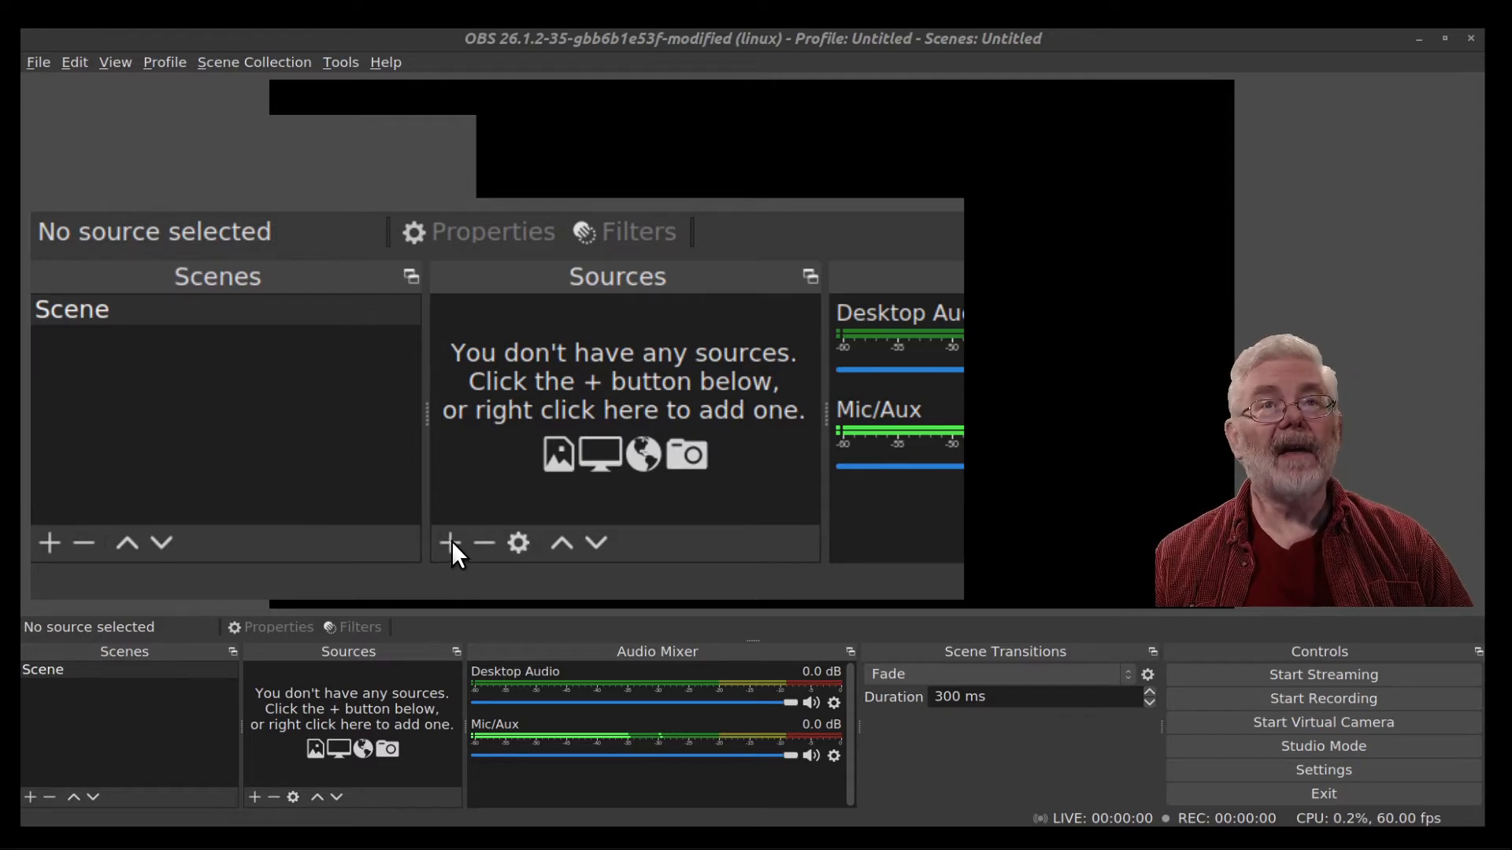
Add a new Video Capture Device (V4L2) source named c920 to the scene.
left_click(254, 797)
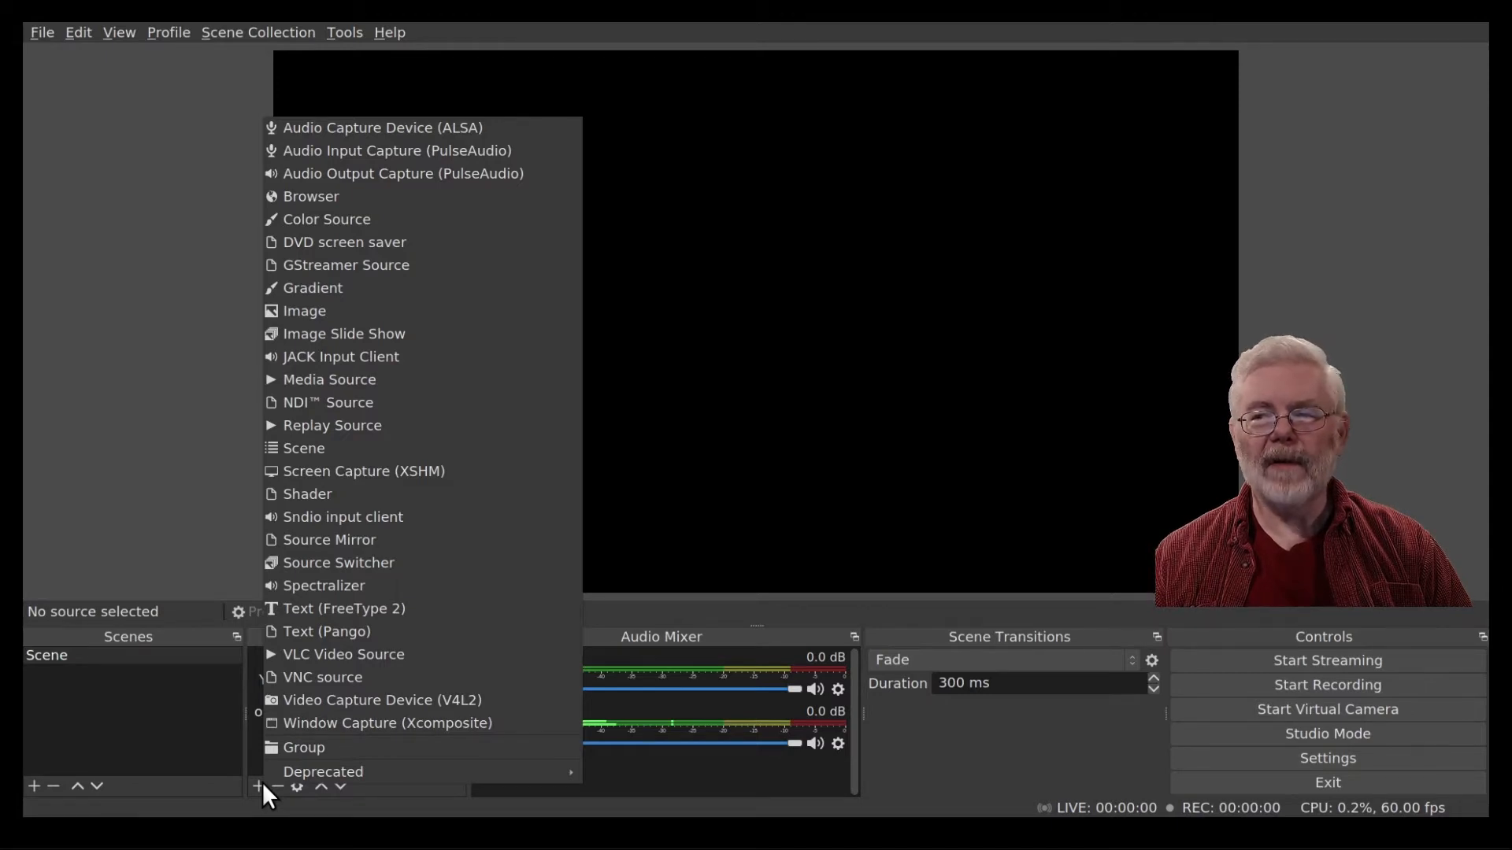
left_click(335, 699)
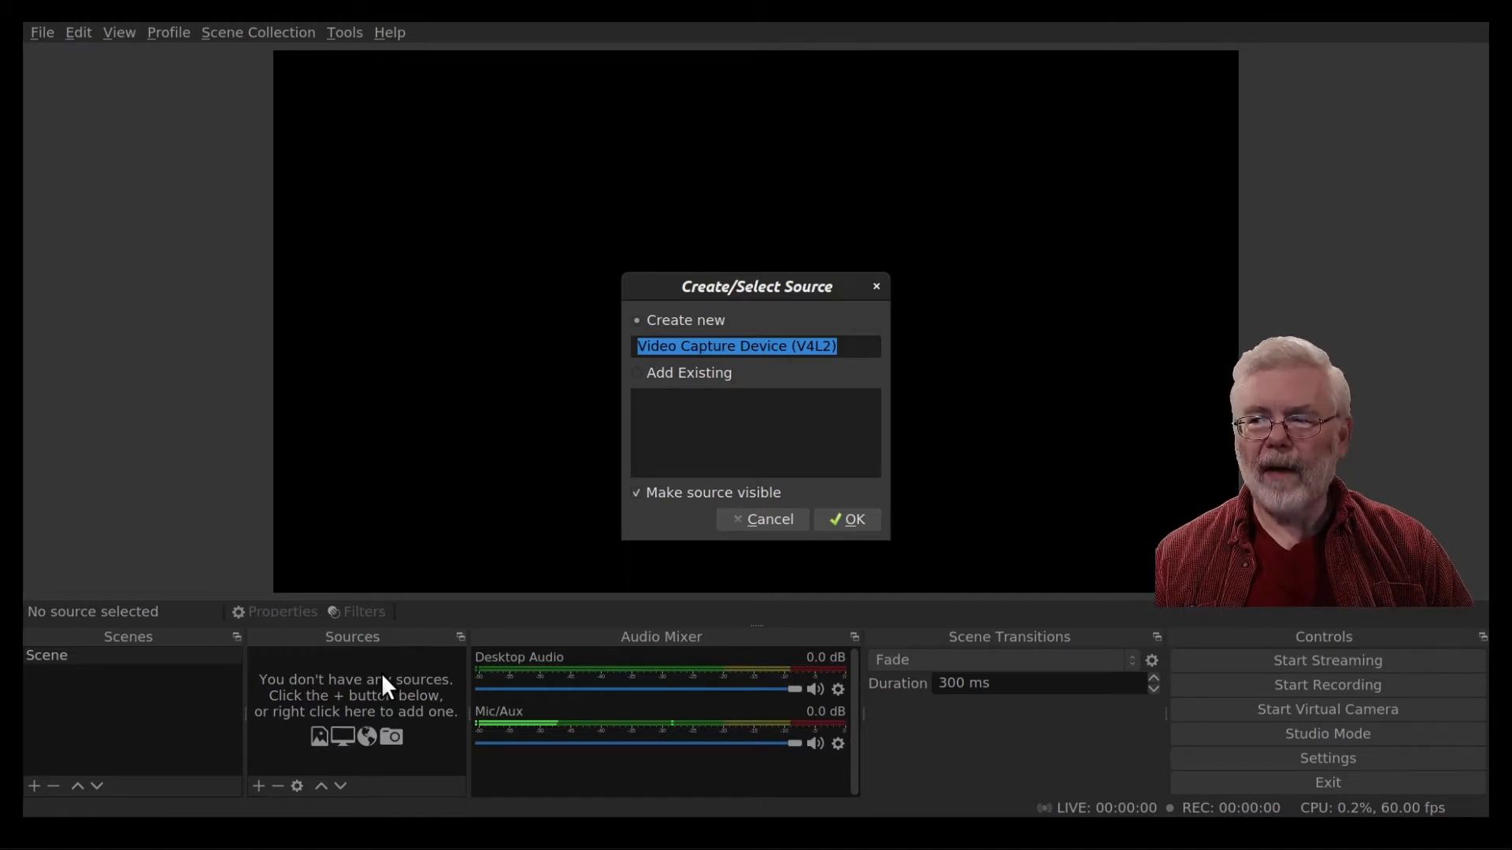
type("c920")
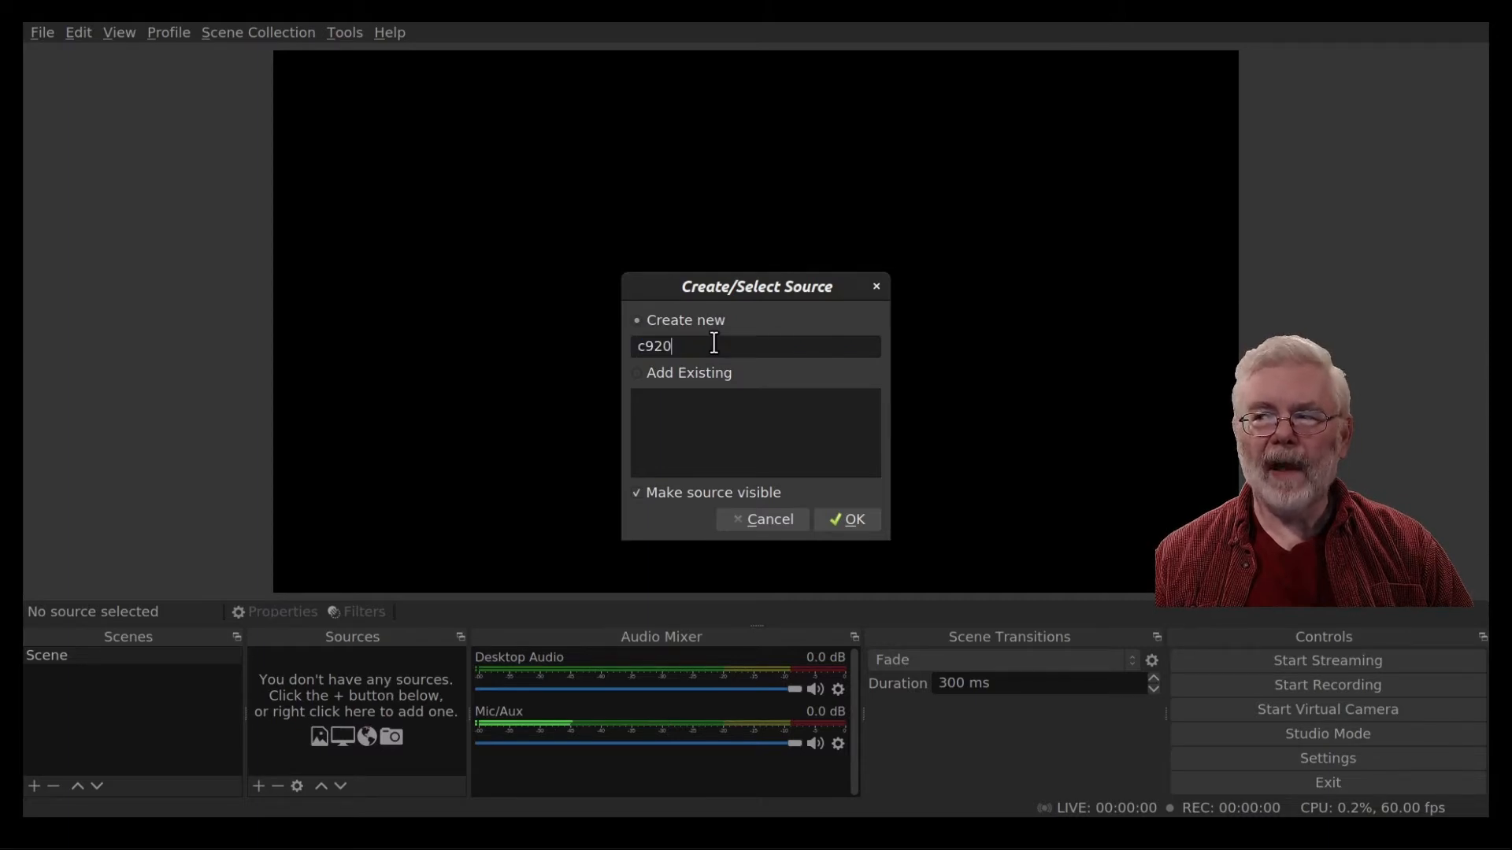
left_click(843, 516)
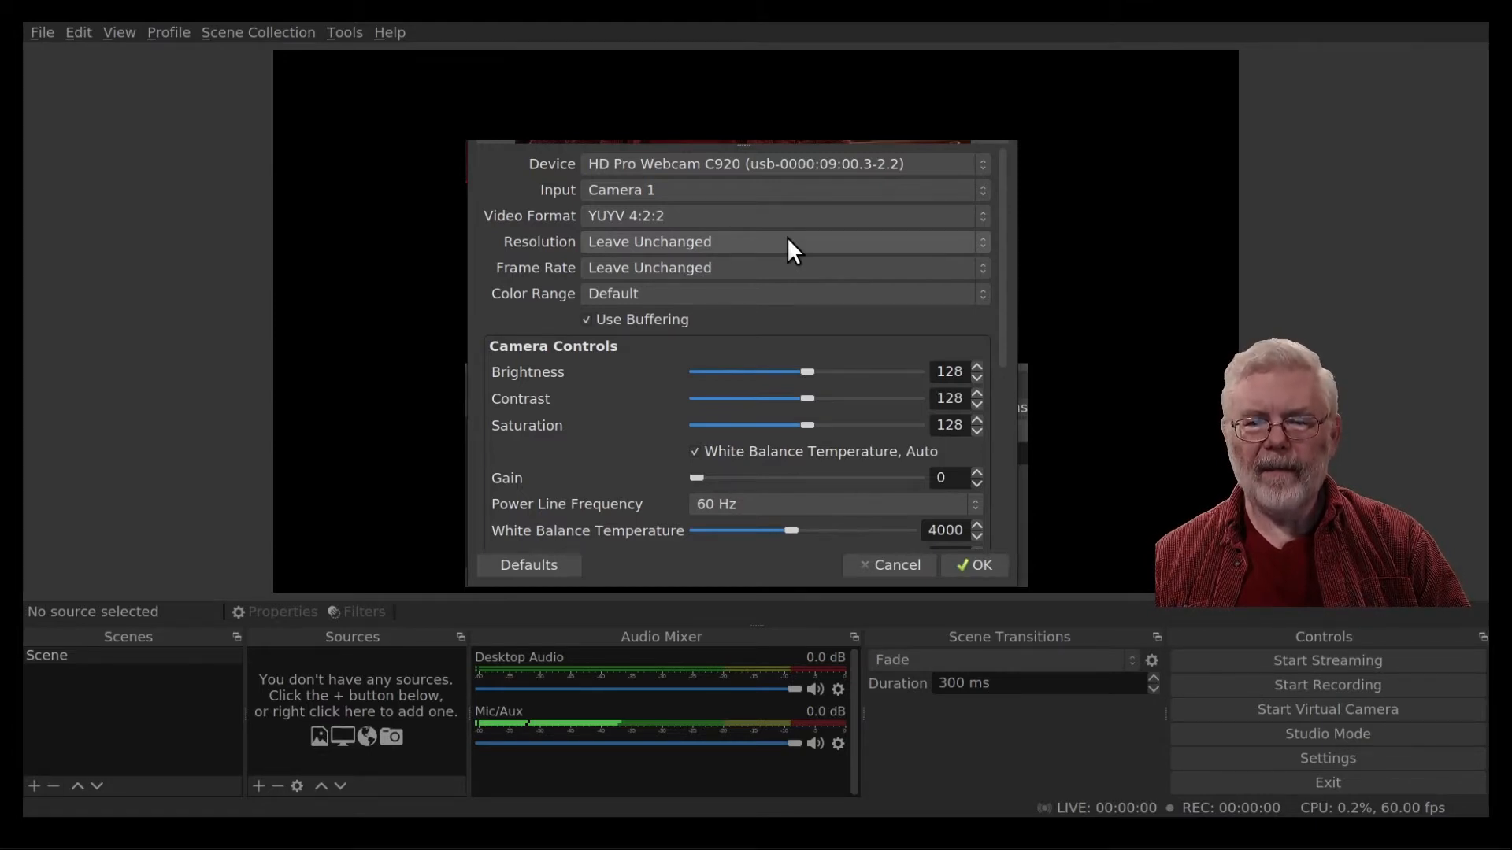
Set the camera's video format to BGR3 (Emulated), resolution to 960x720 and frame rate to 30.00.
left_click(749, 216)
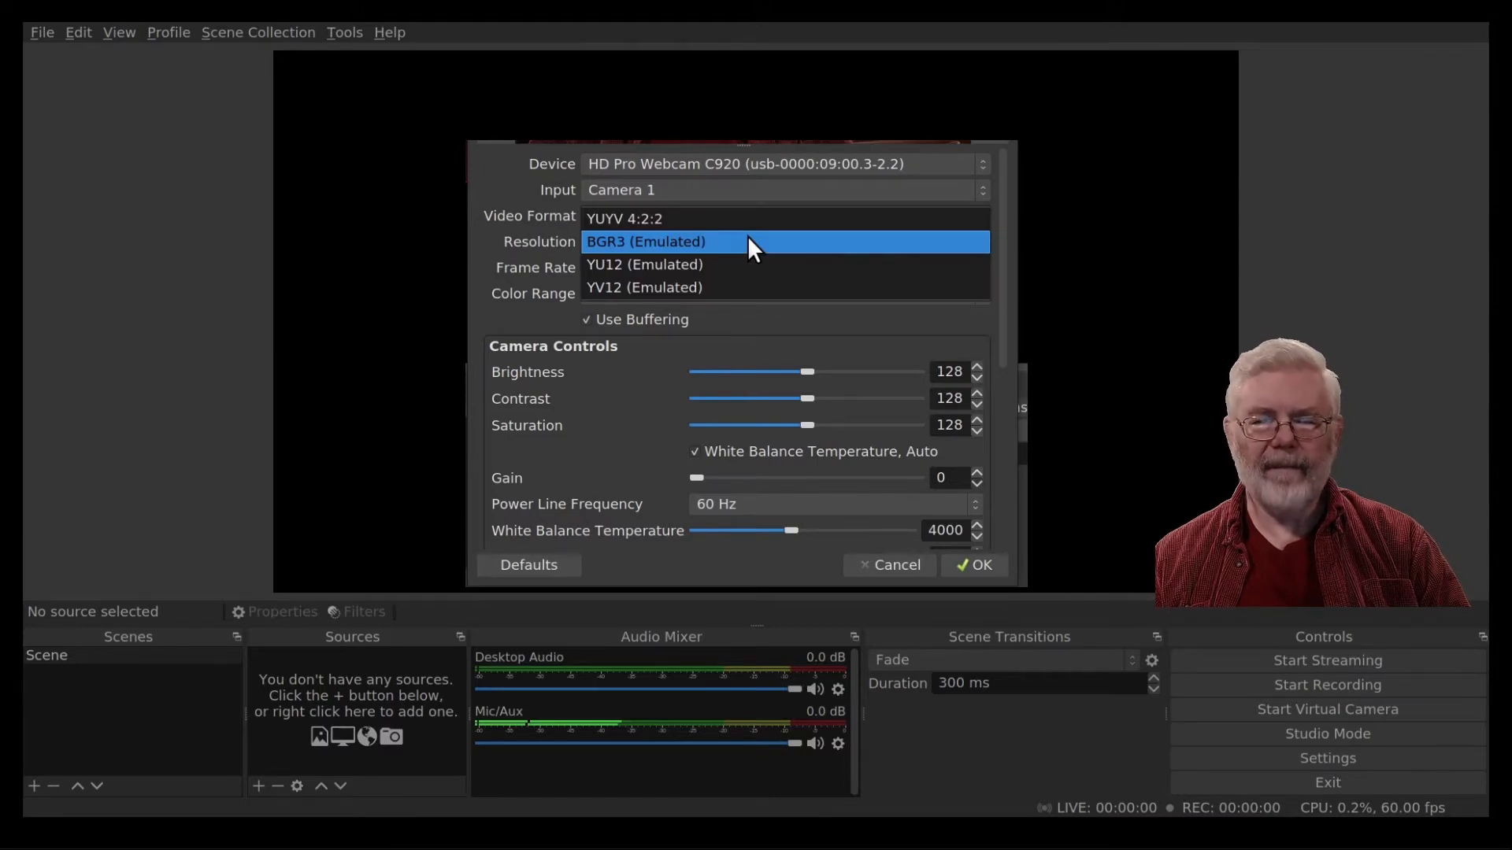
left_click(748, 241)
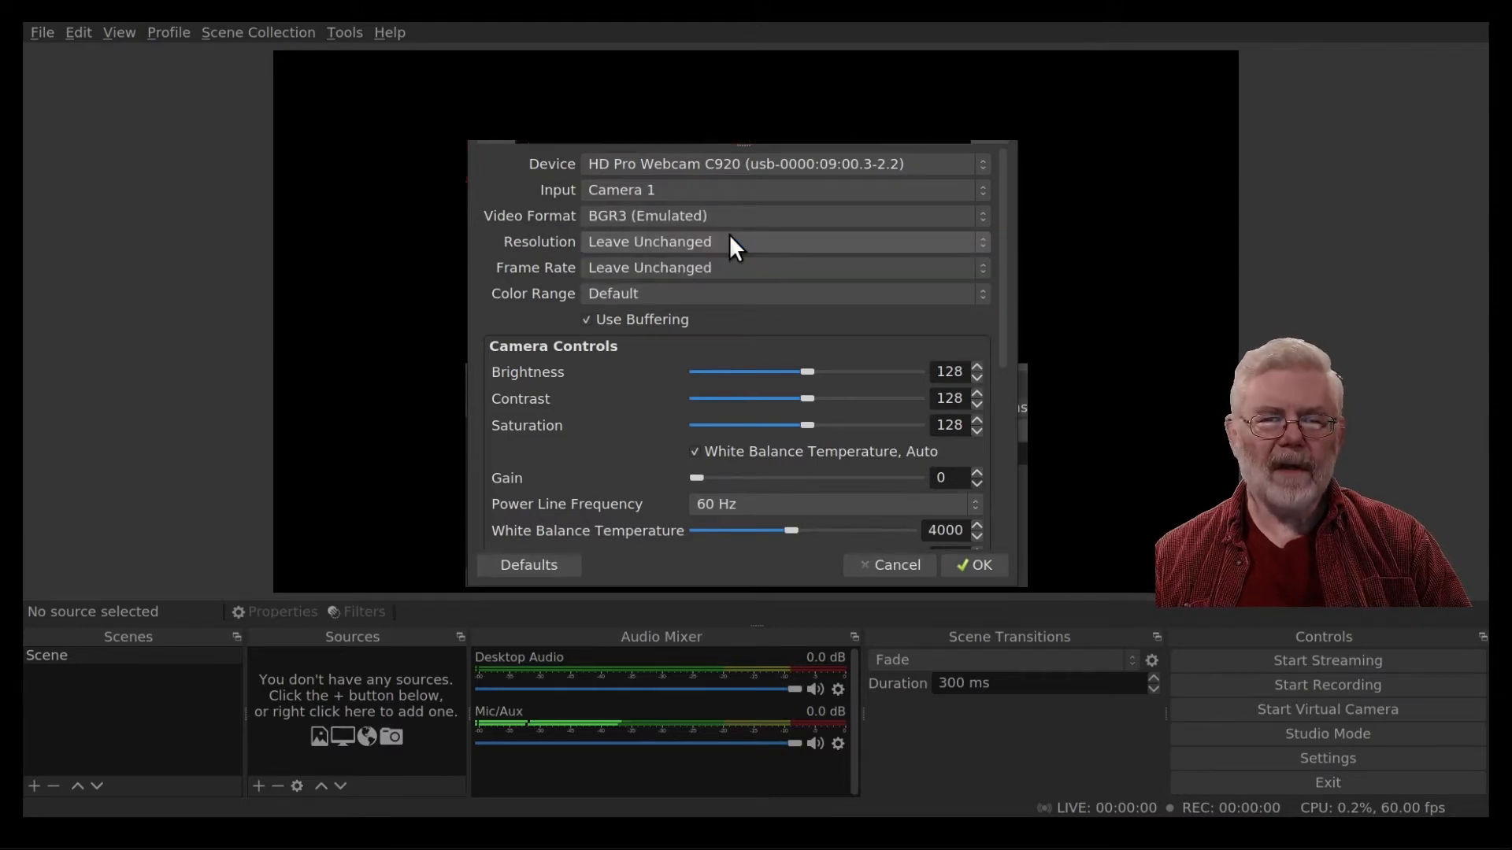
left_click(729, 242)
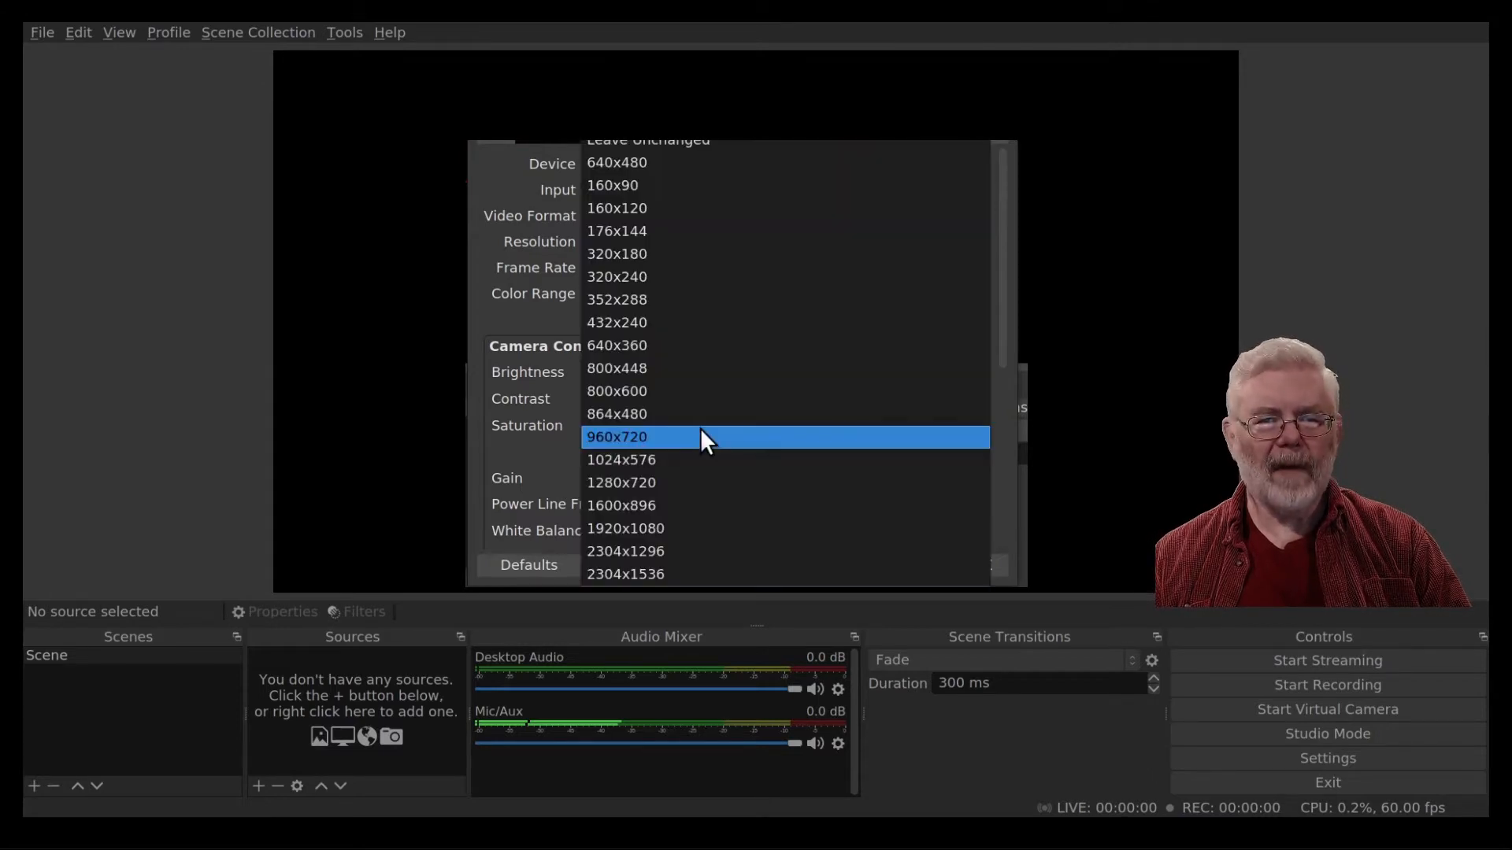
left_click(701, 437)
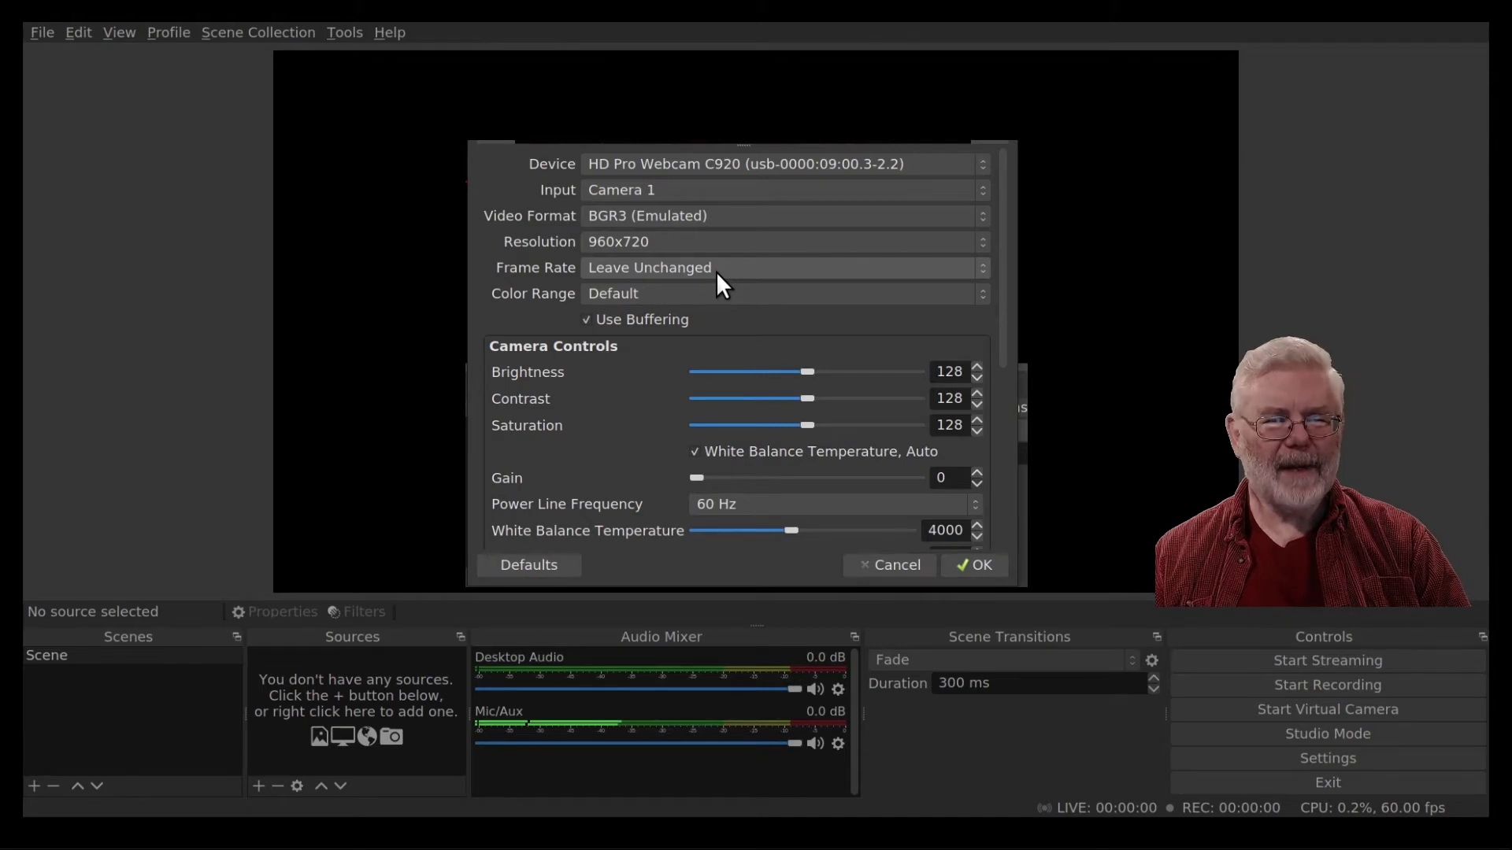
left_click(715, 271)
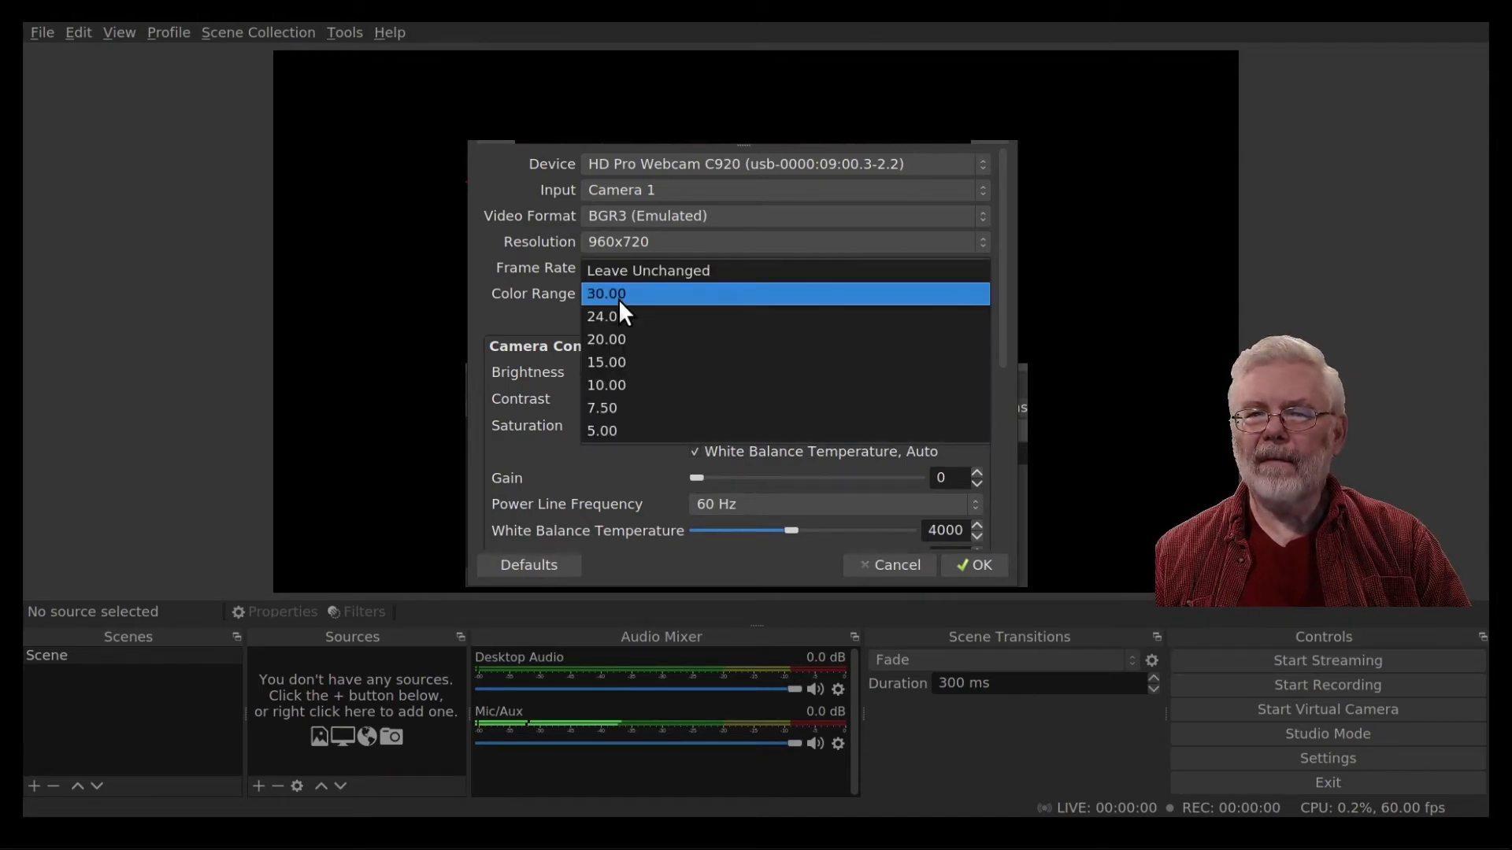
left_click(620, 297)
Set the camera's LED1 Mode to Blink with an LED1 Frequency of 10.
scroll(704, 510, "down", 5)
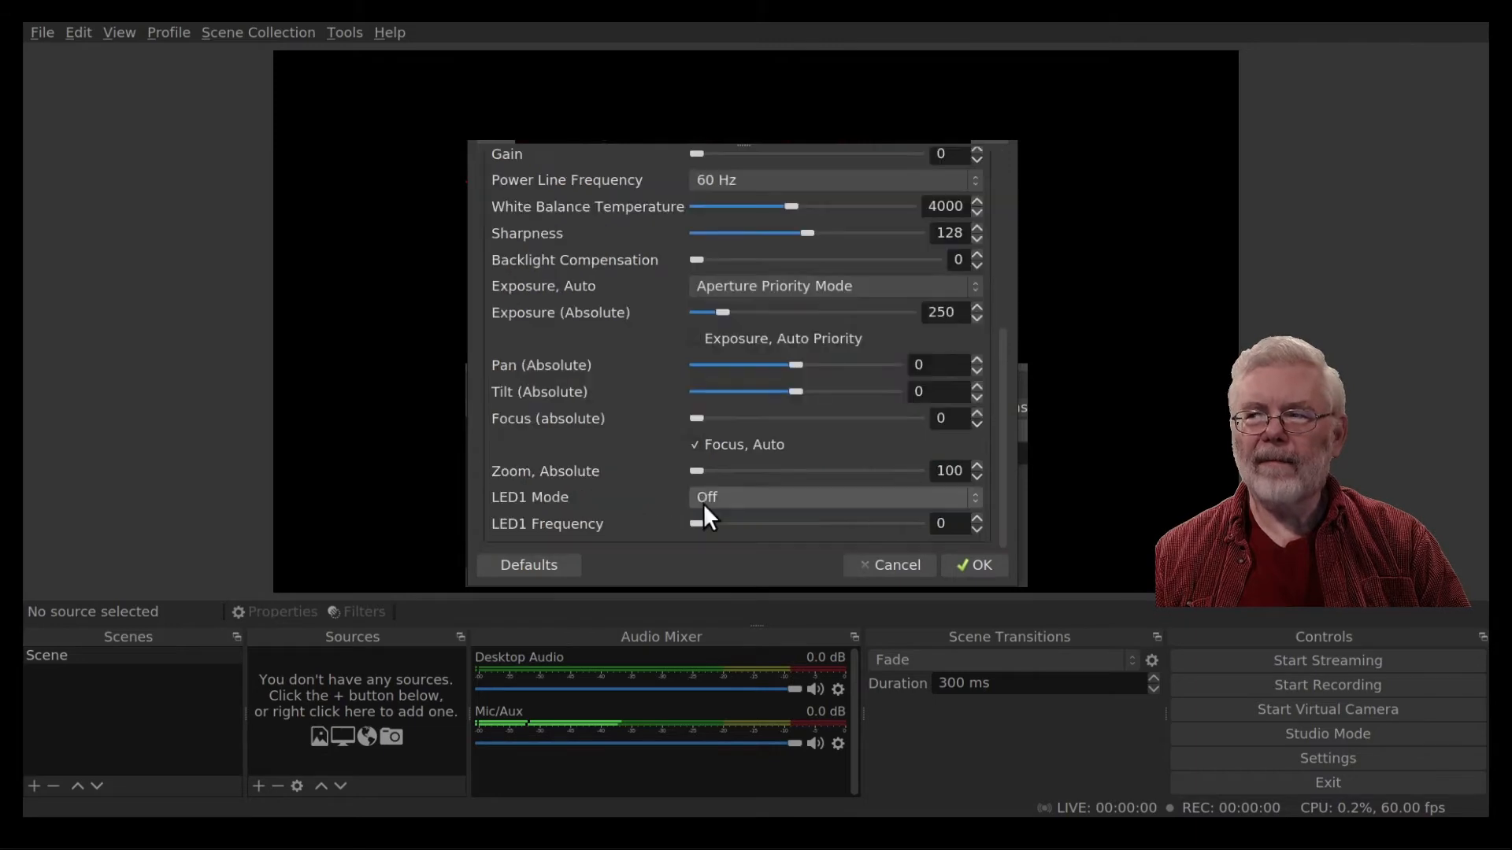
left_click(706, 503)
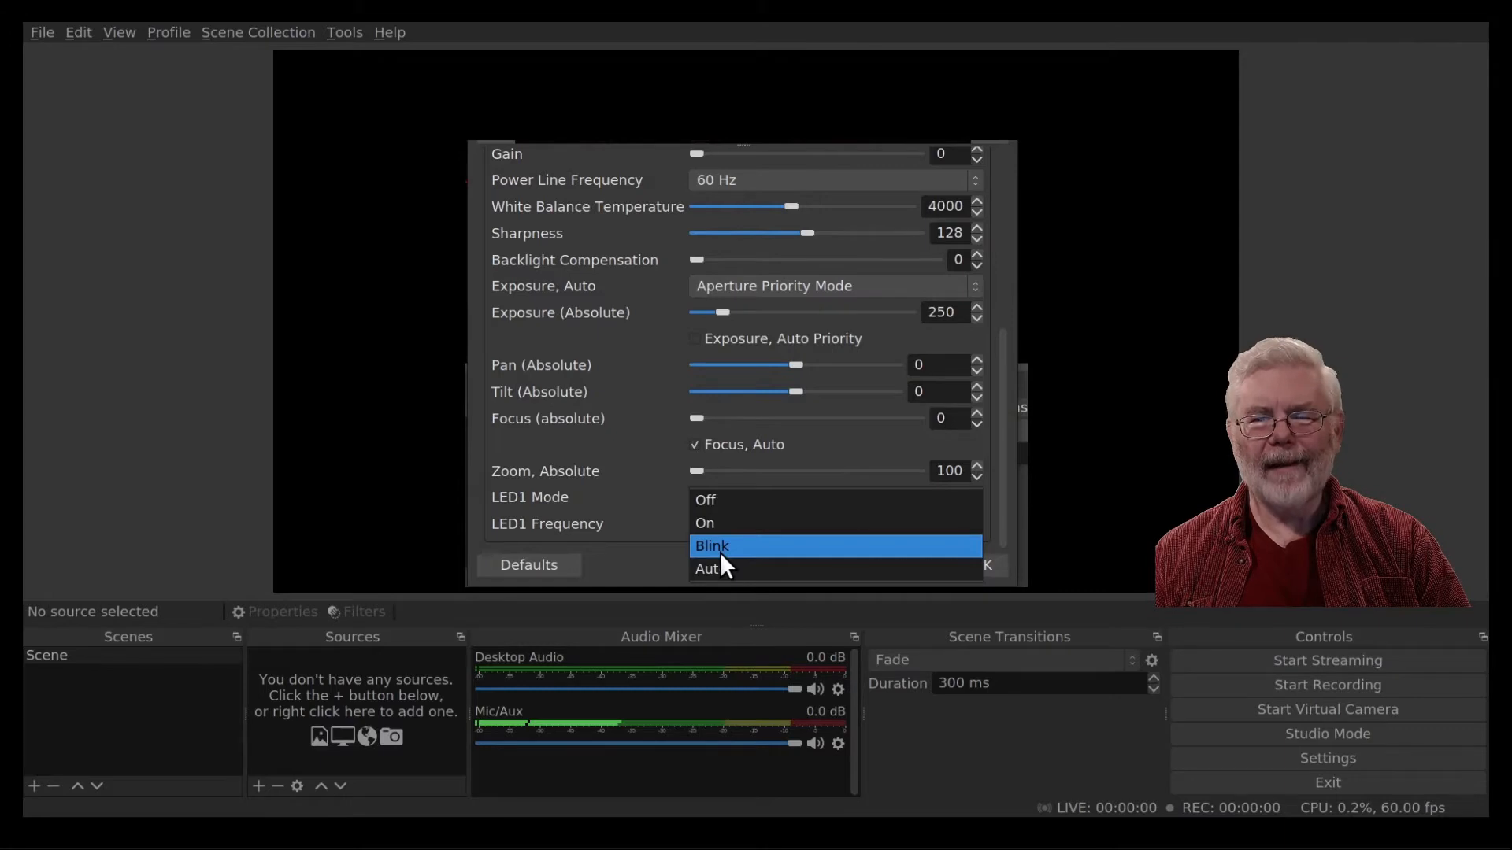
left_click(719, 545)
double_click(956, 524)
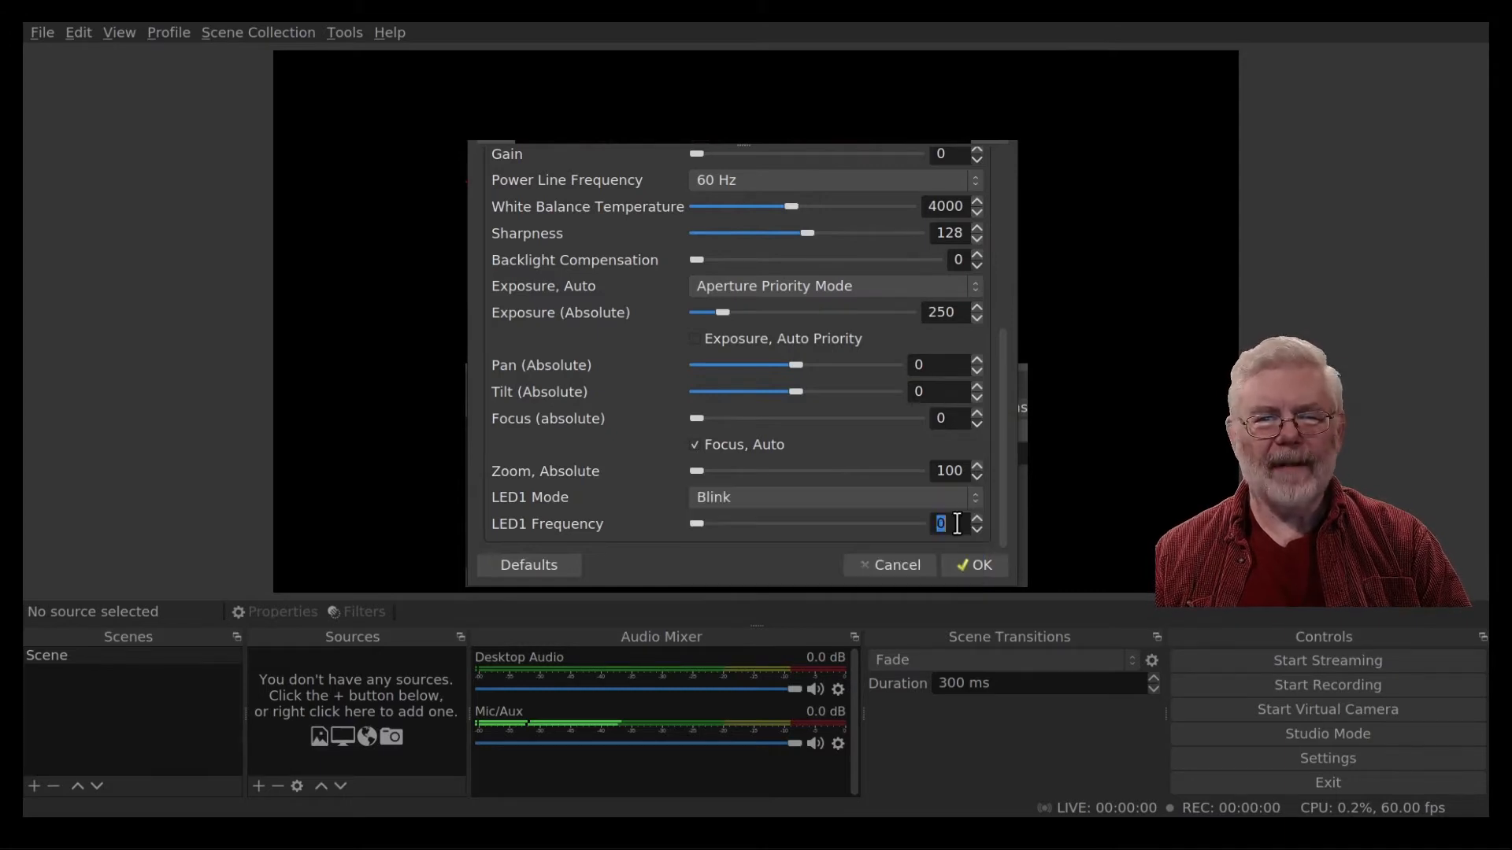
type("10")
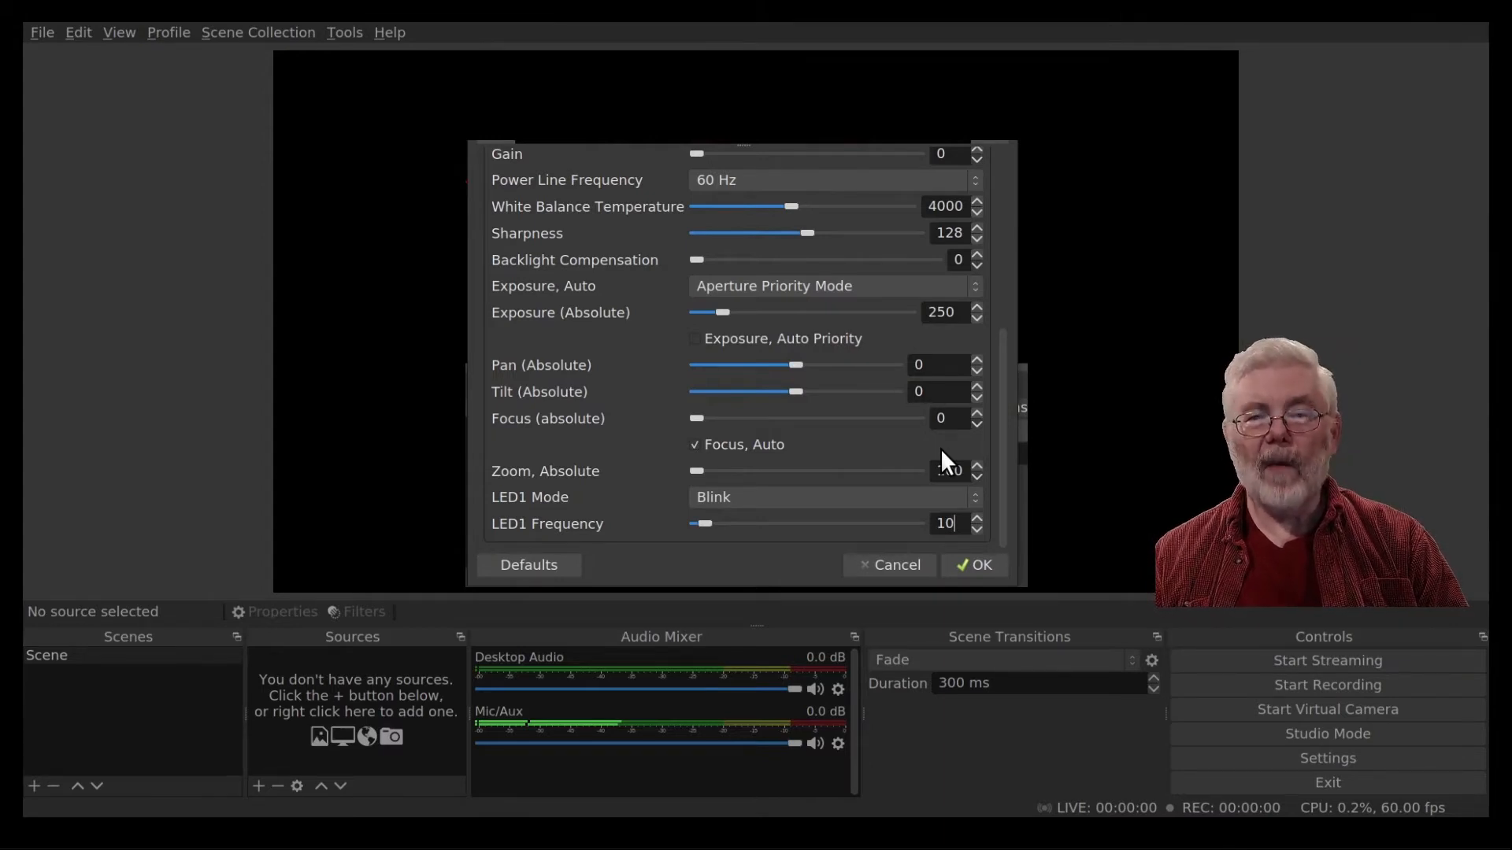
Turn off automatic focus and set the absolute focus to 0.
left_click(694, 444)
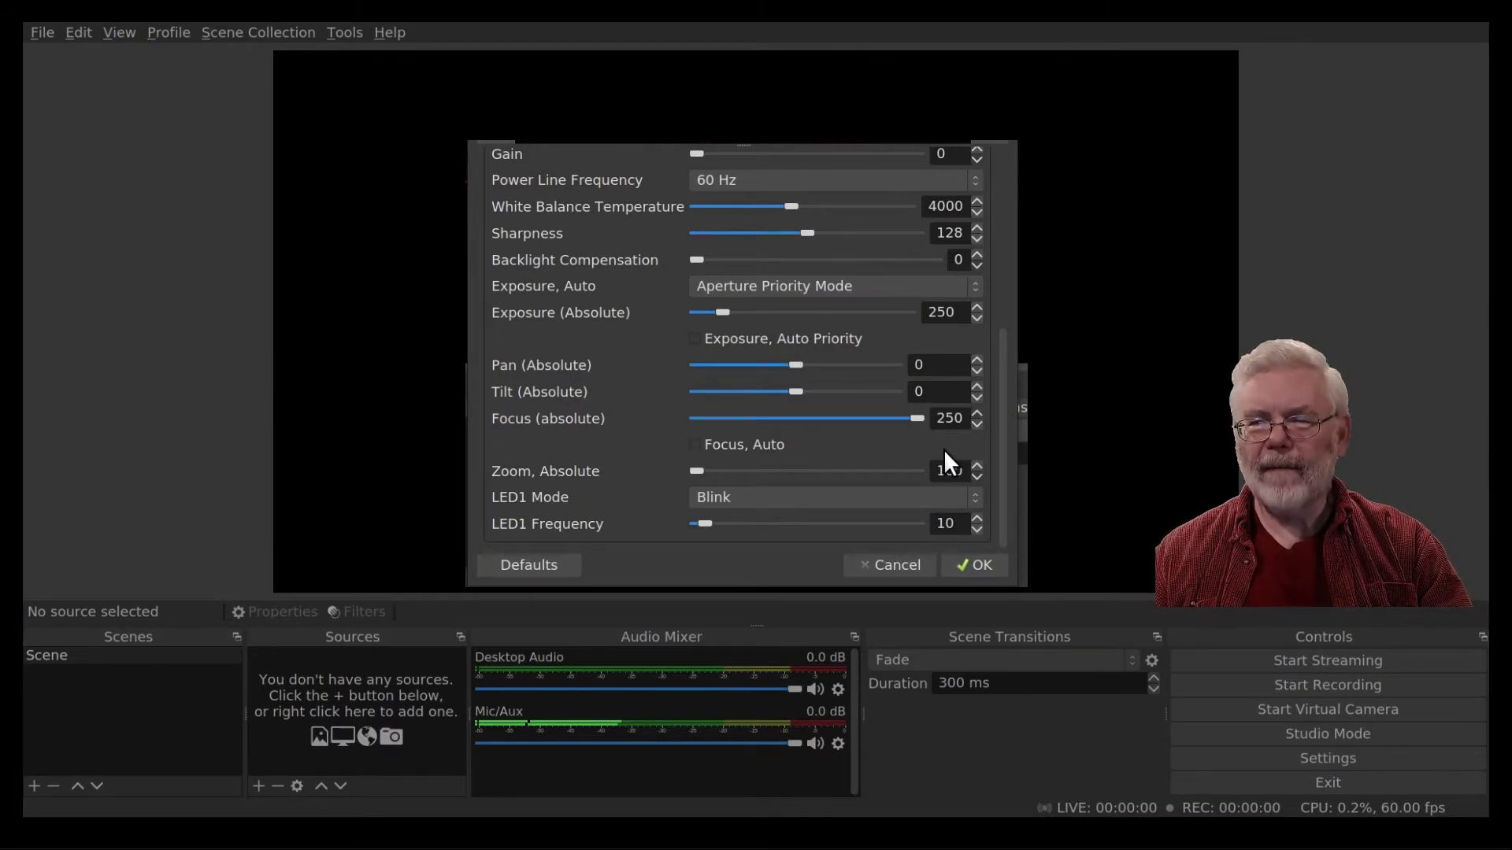
left_click_drag(917, 418, 666, 416)
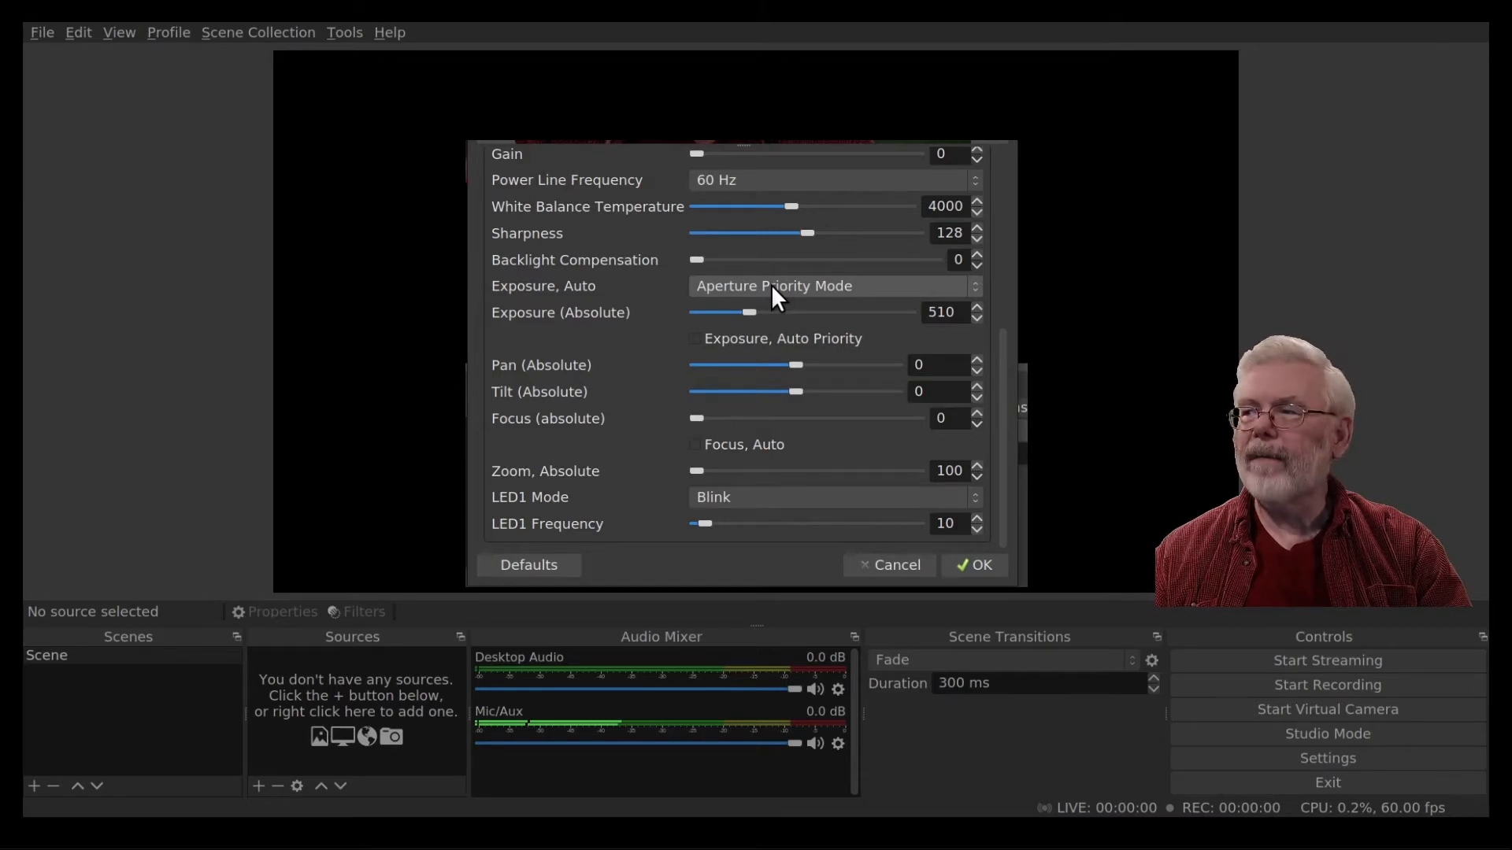
Switch Exposure, Auto to Manual Mode and raise the absolute exposure to about 694.
left_click(775, 291)
left_click(760, 268)
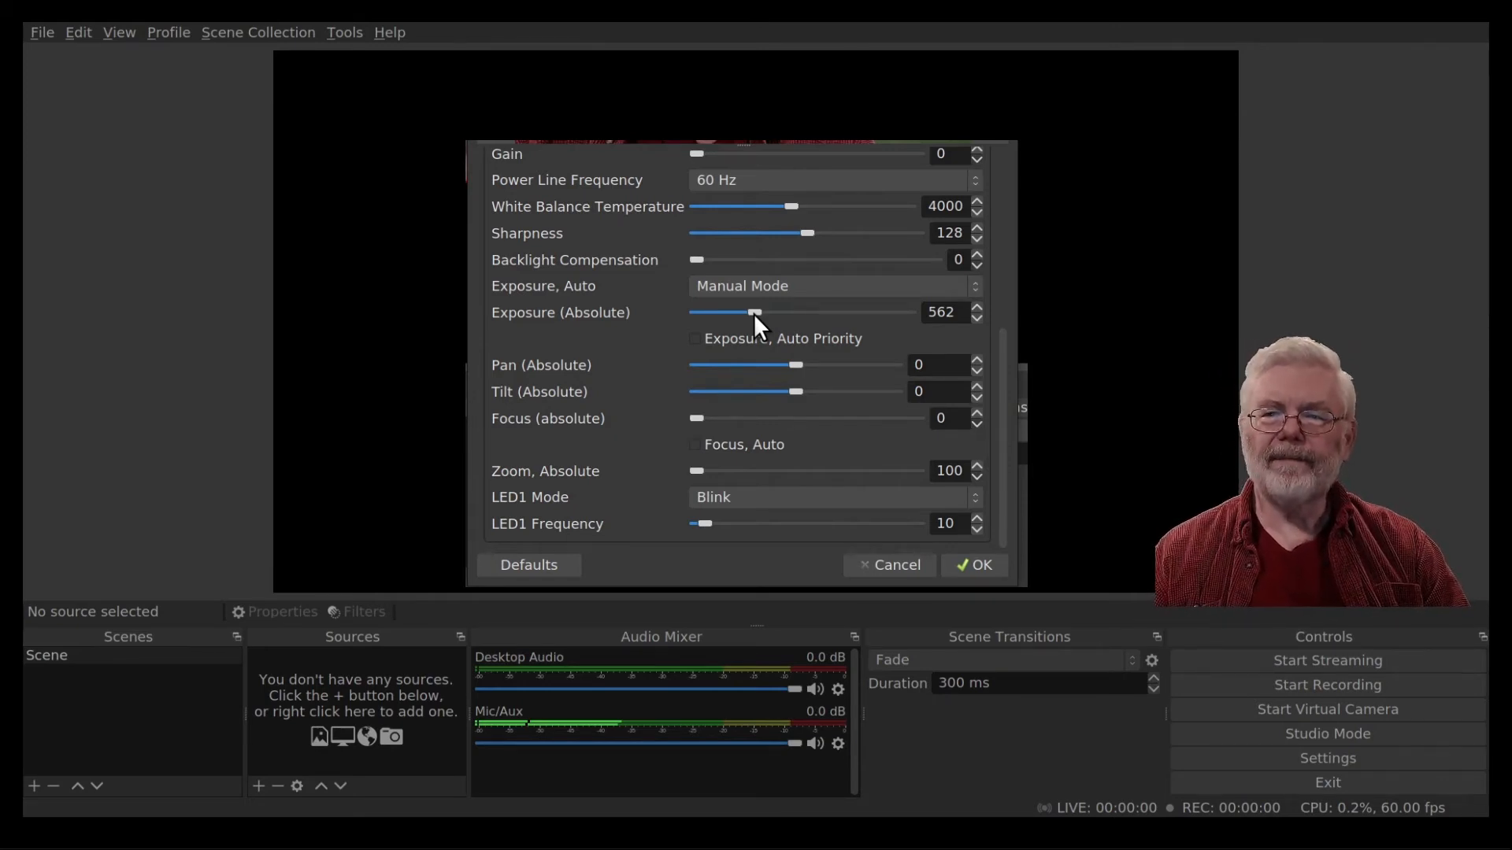
left_click_drag(753, 313, 768, 313)
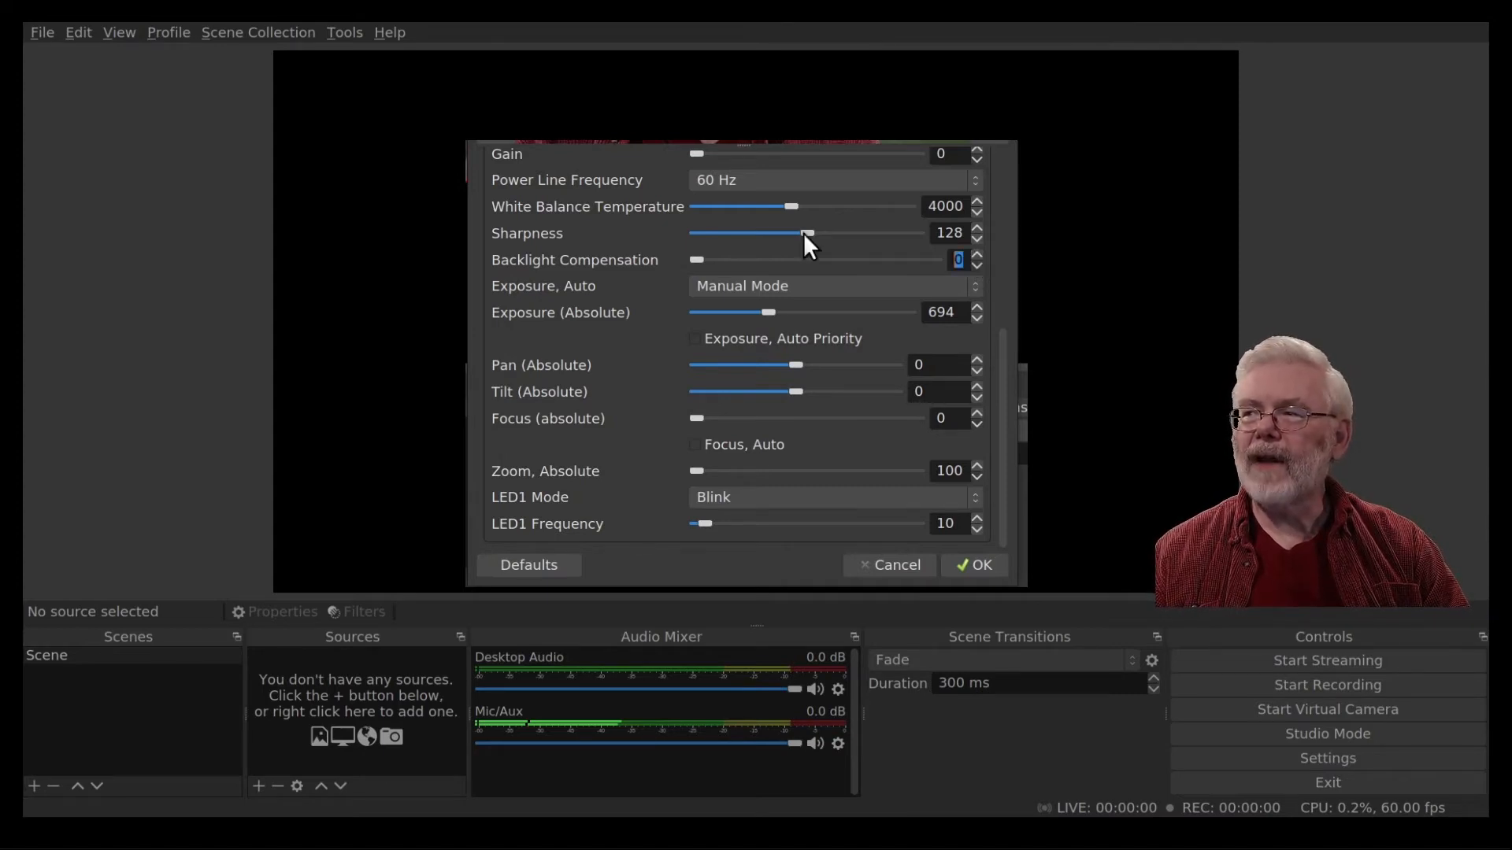
Raise the sharpness to about 170 and lower the white balance temperature to about 3505.
left_click_drag(803, 234, 739, 233)
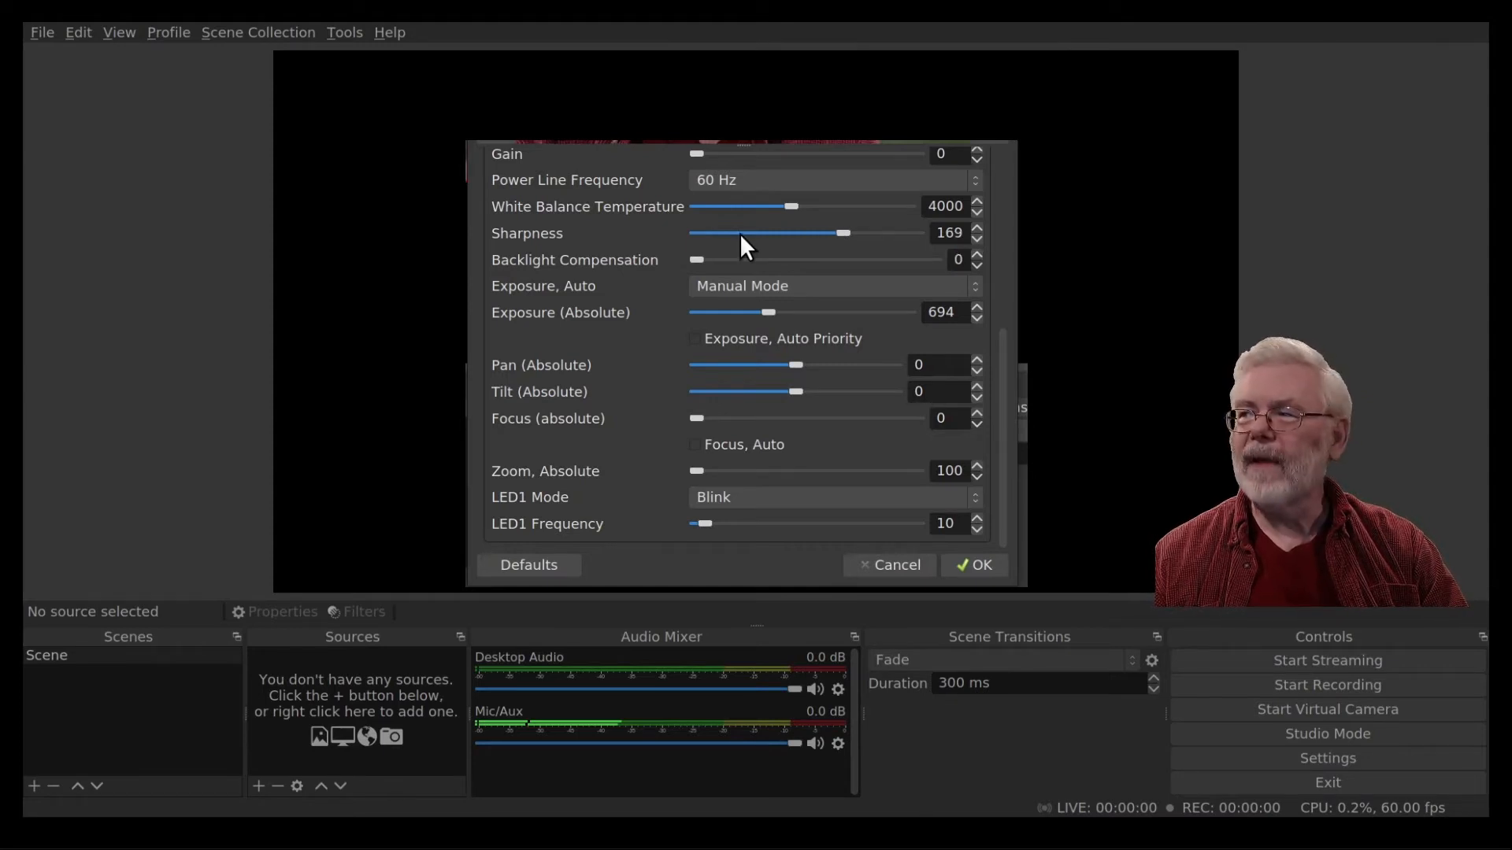
scroll(696, 396, "up", 5)
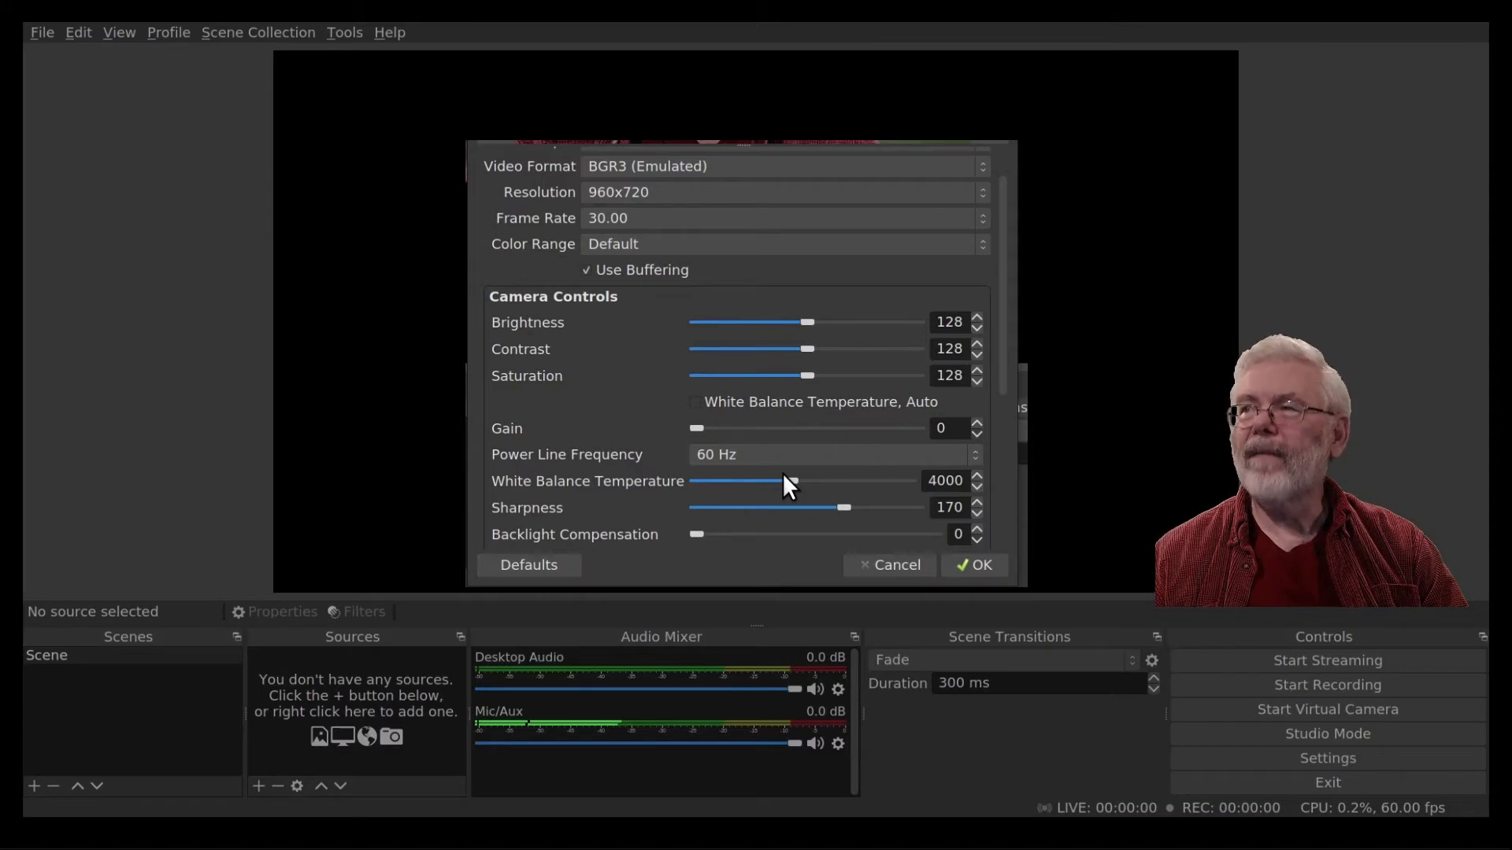
left_click_drag(783, 475, 770, 489)
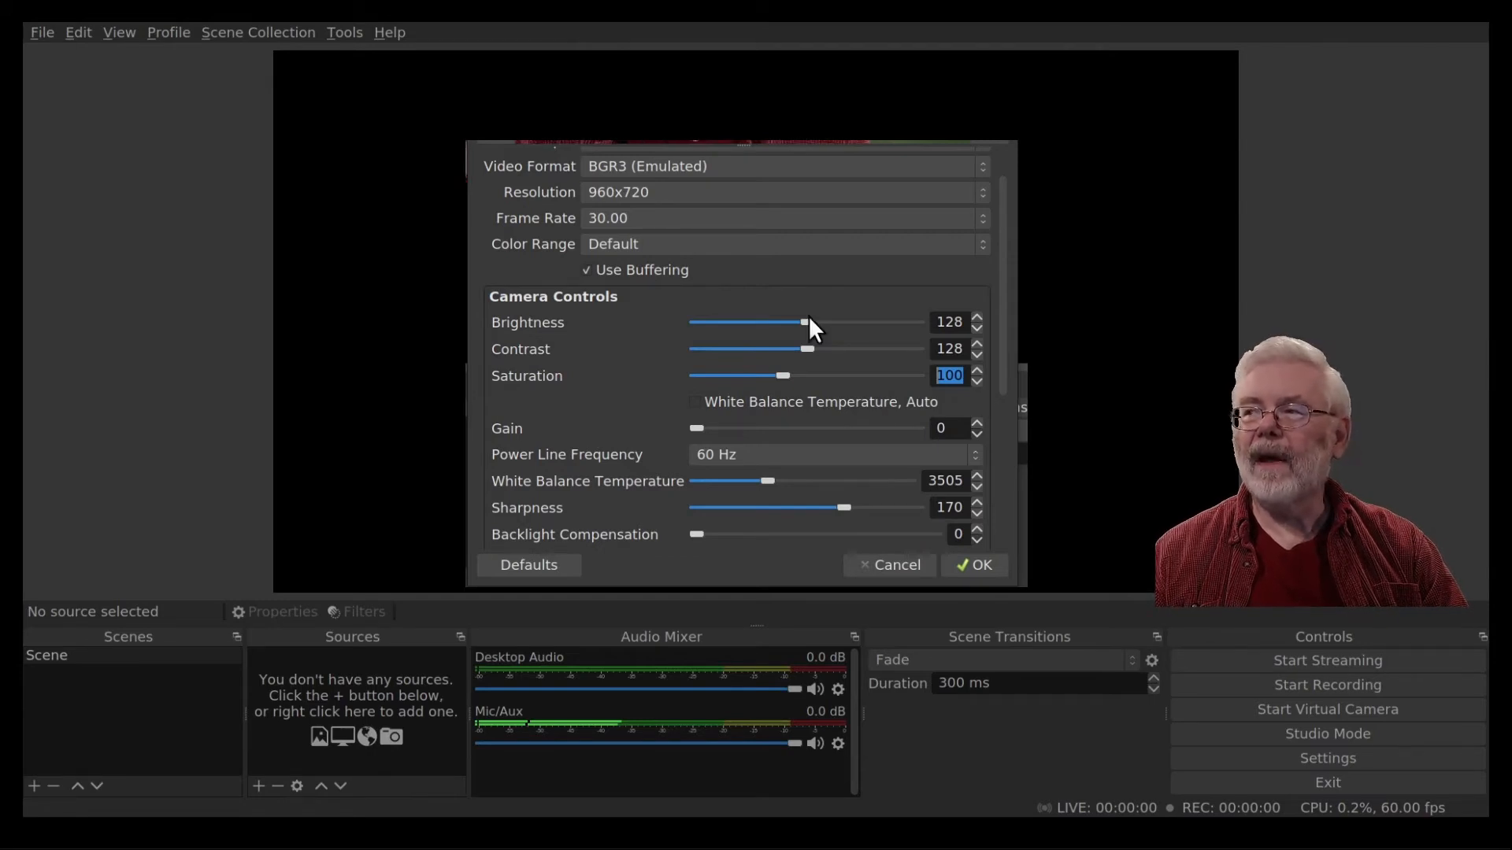
Nudge the camera brightness slider slightly and finish the camera properties.
left_click_drag(809, 315, 829, 329)
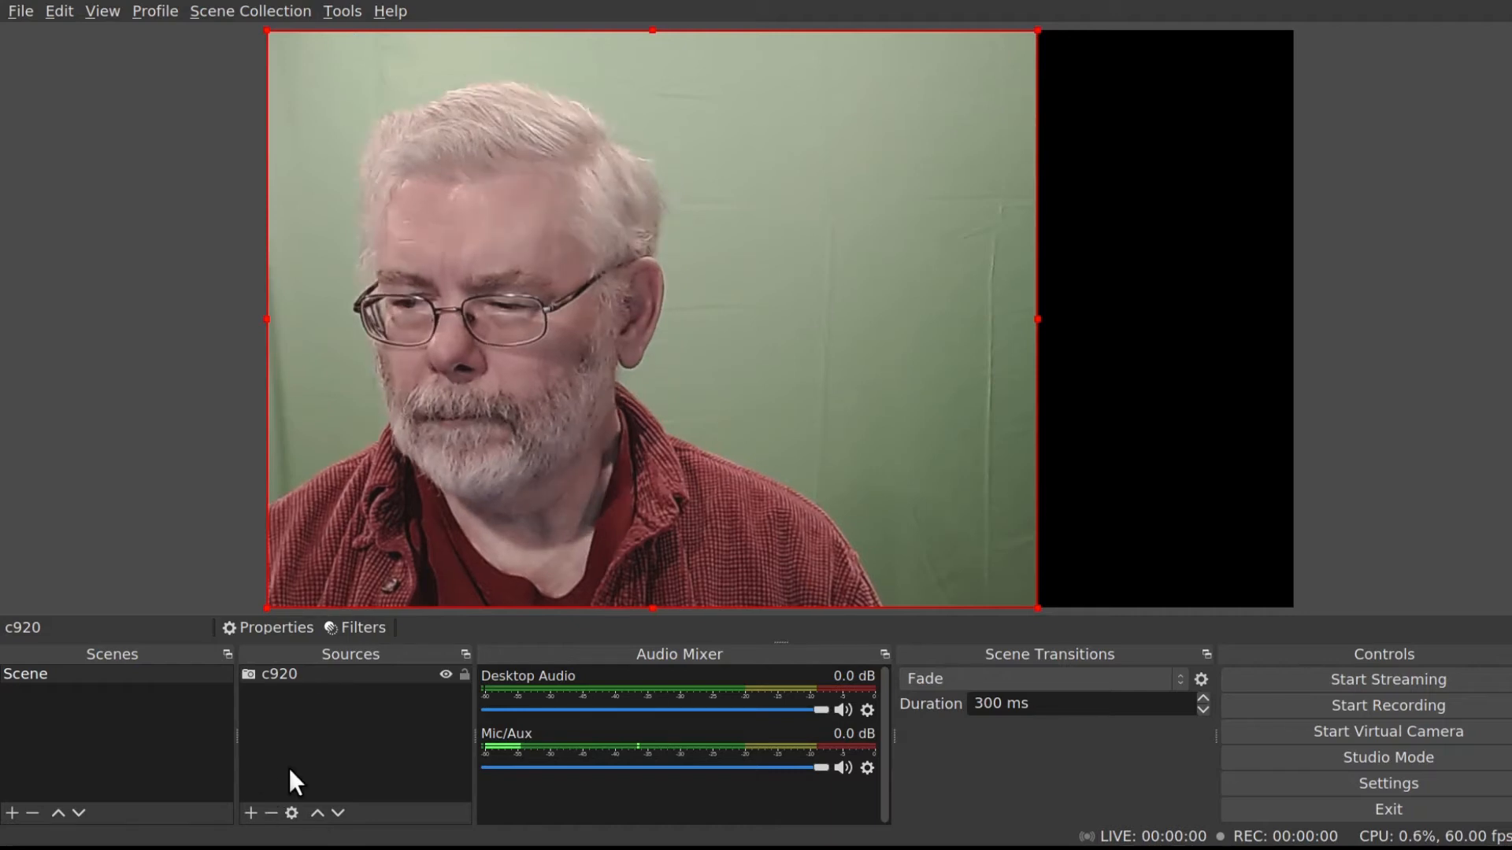
Open the c920 source's filters and add a Chroma Key effect filter with its default name.
left_click(357, 627)
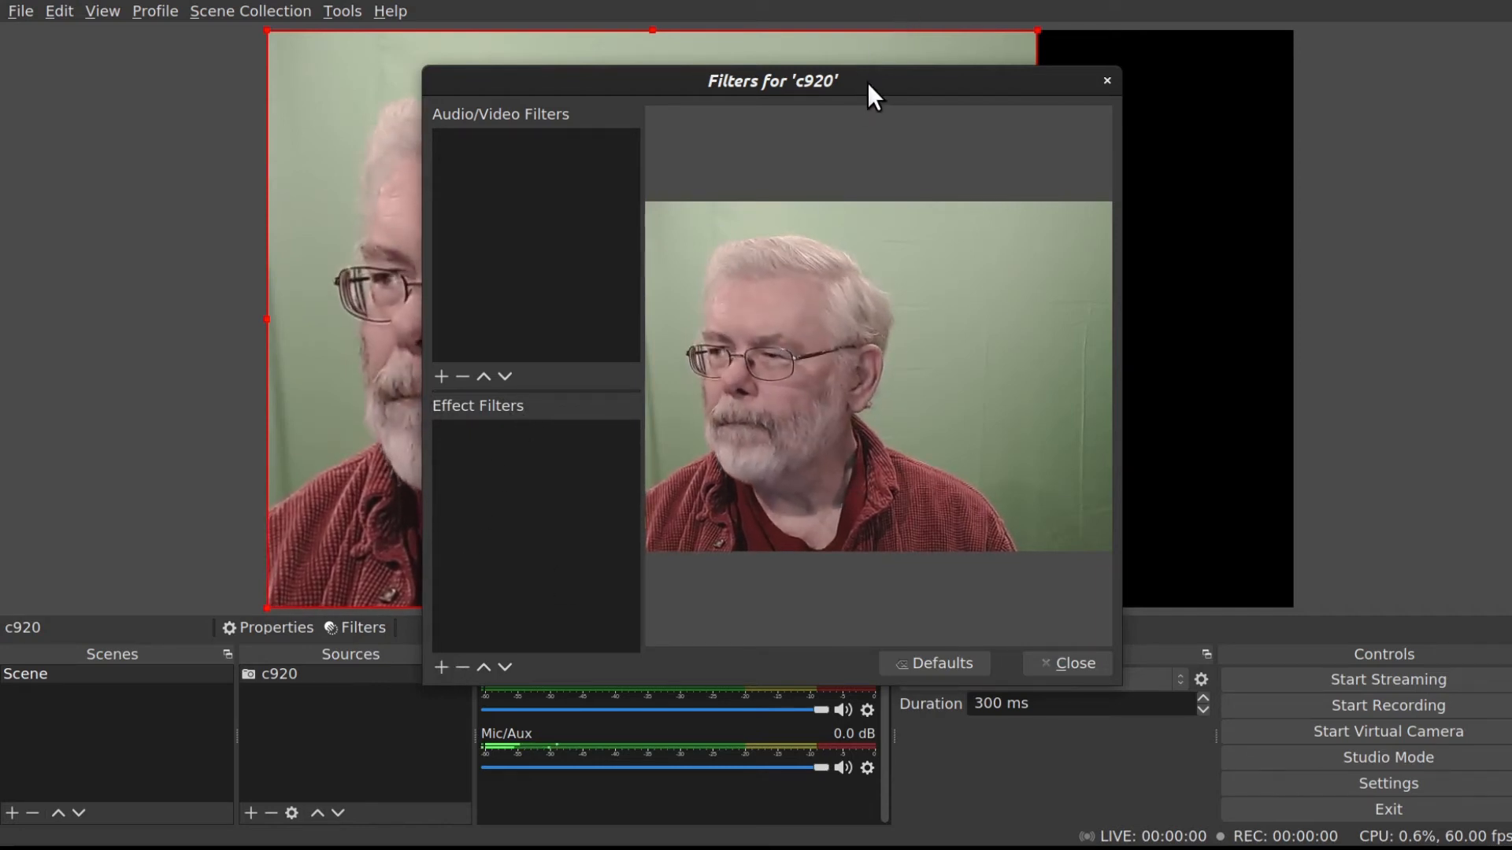
left_click_drag(866, 80, 868, 27)
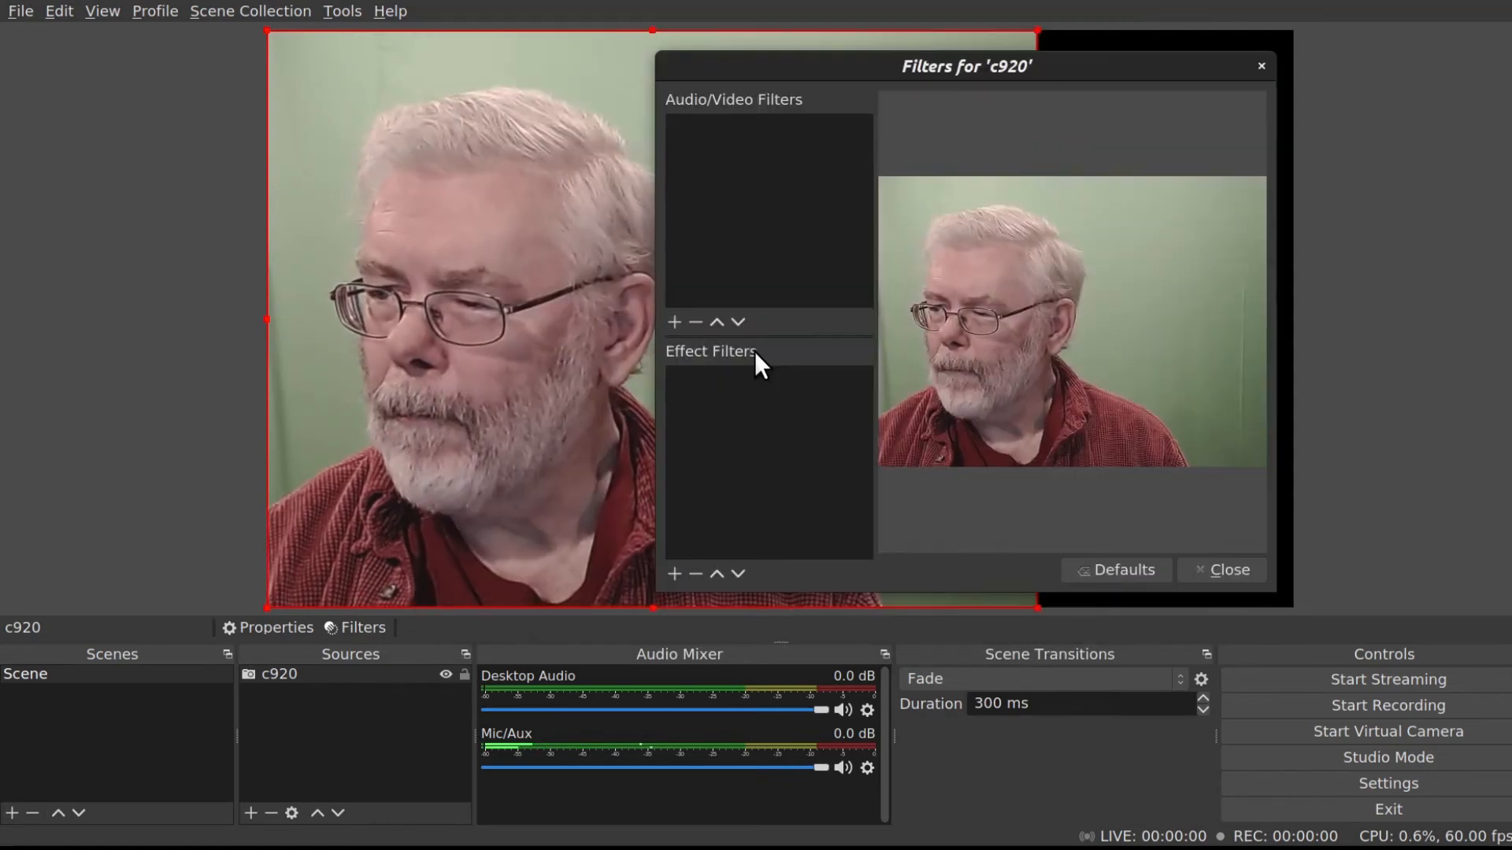
left_click(675, 573)
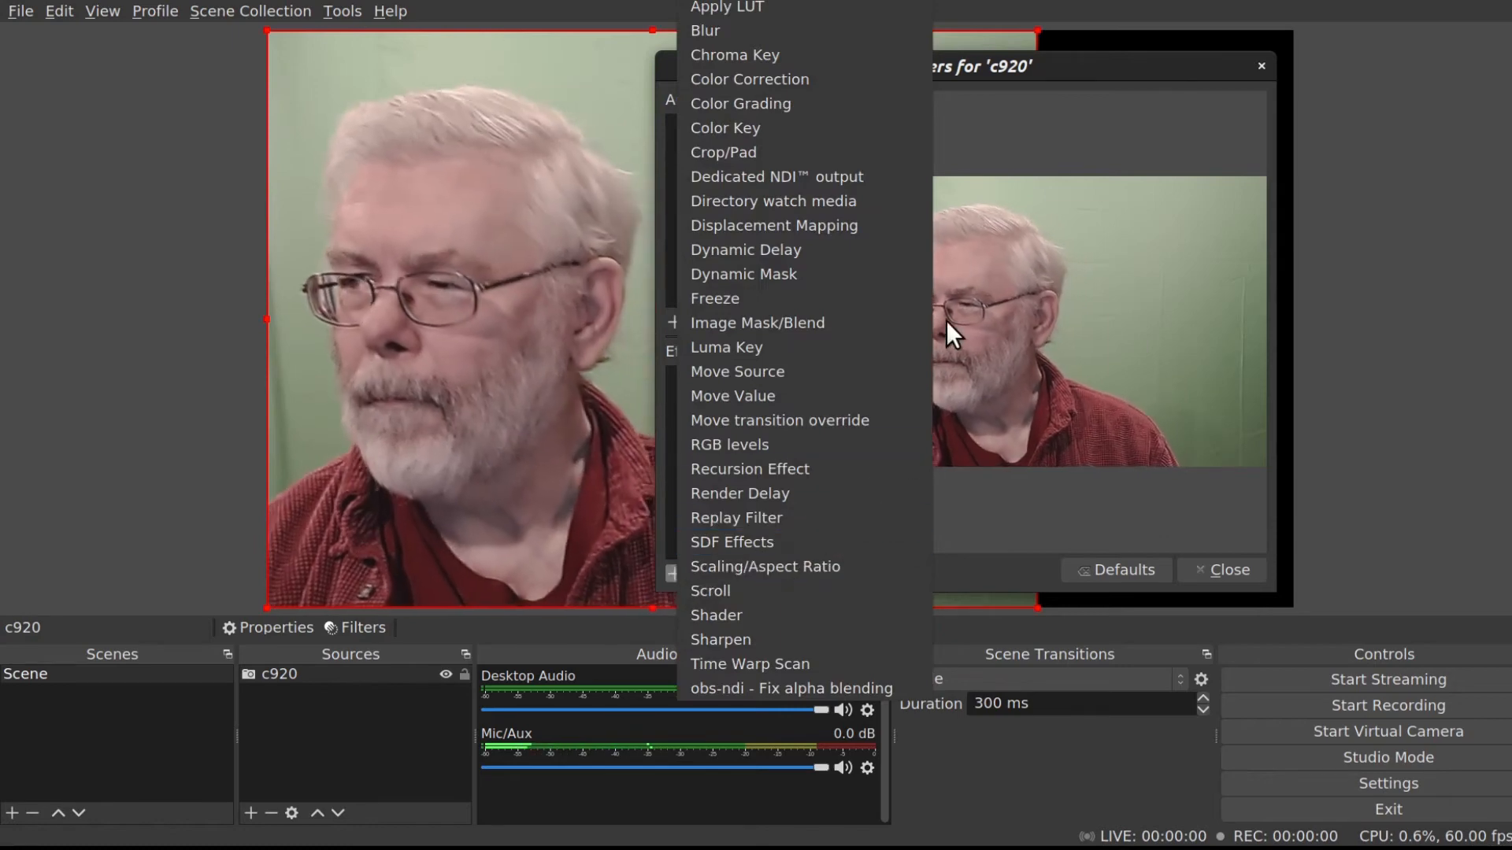
left_click(858, 55)
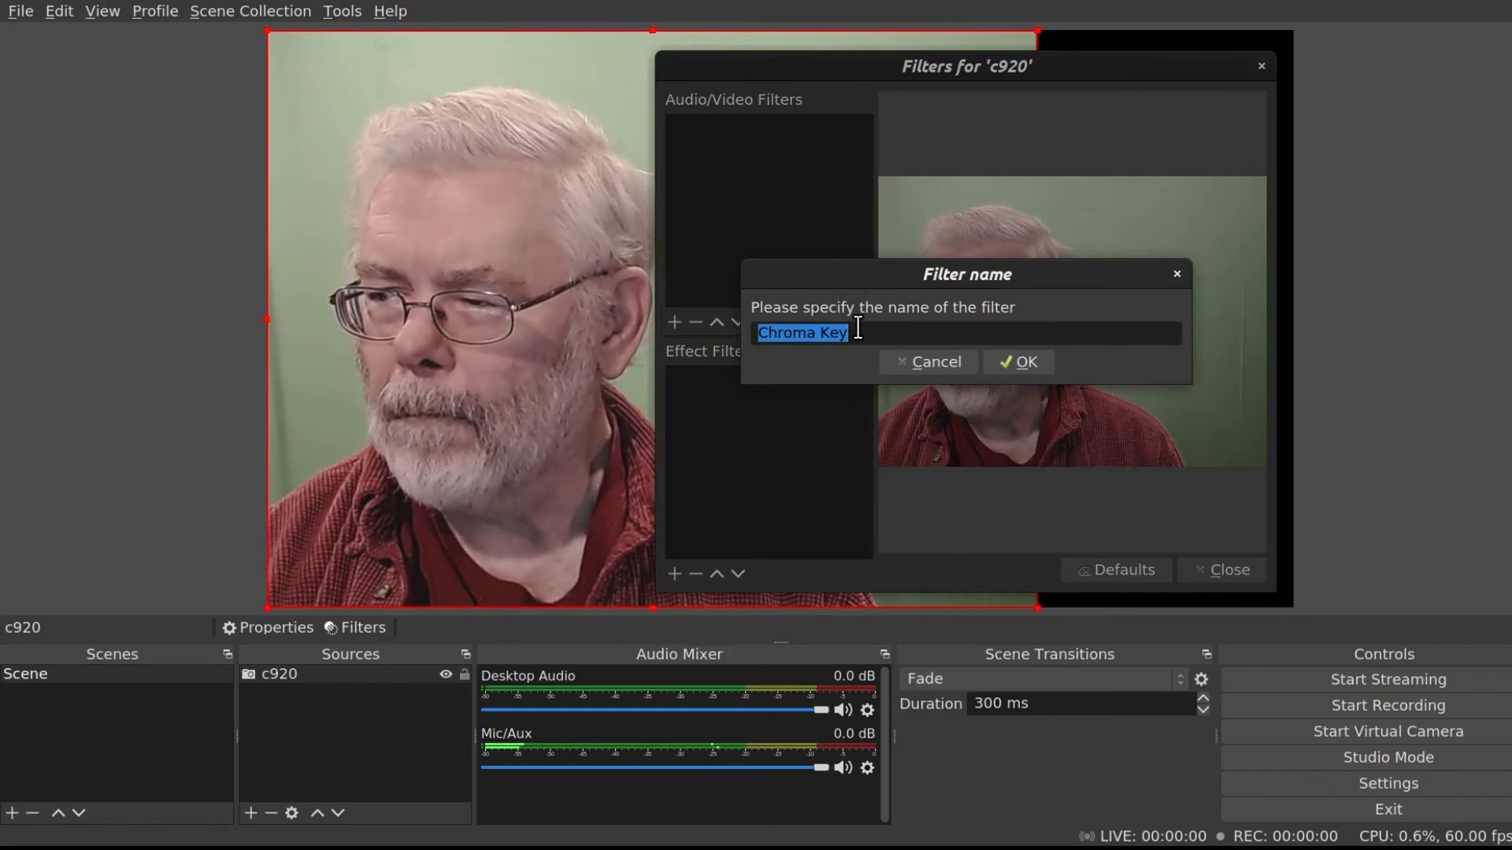
left_click(1022, 364)
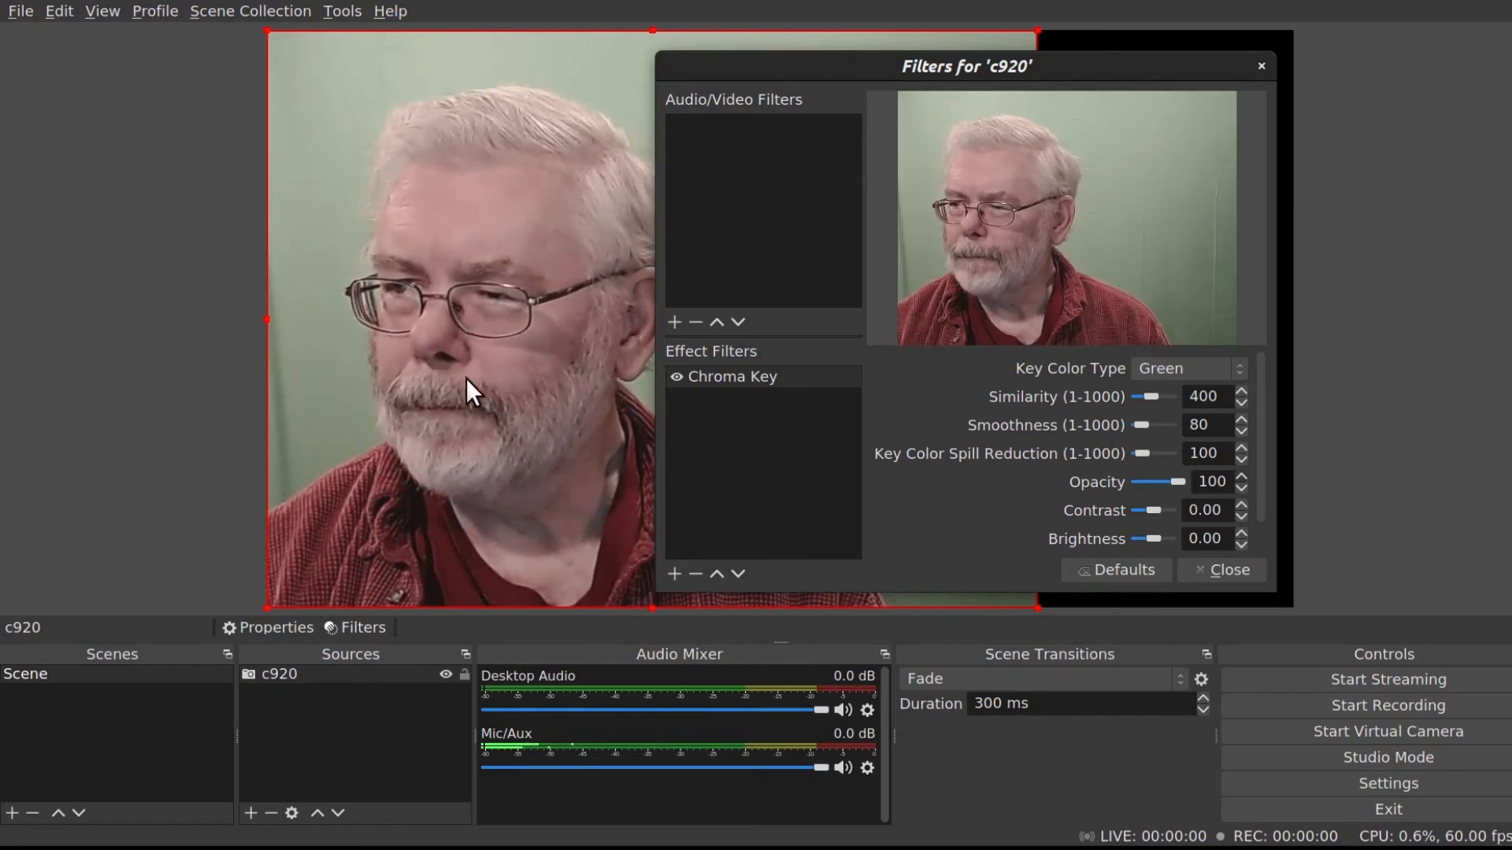
Try raising the chroma key Similarity while watching the preview, then set it back to 400.
left_click(1244, 575)
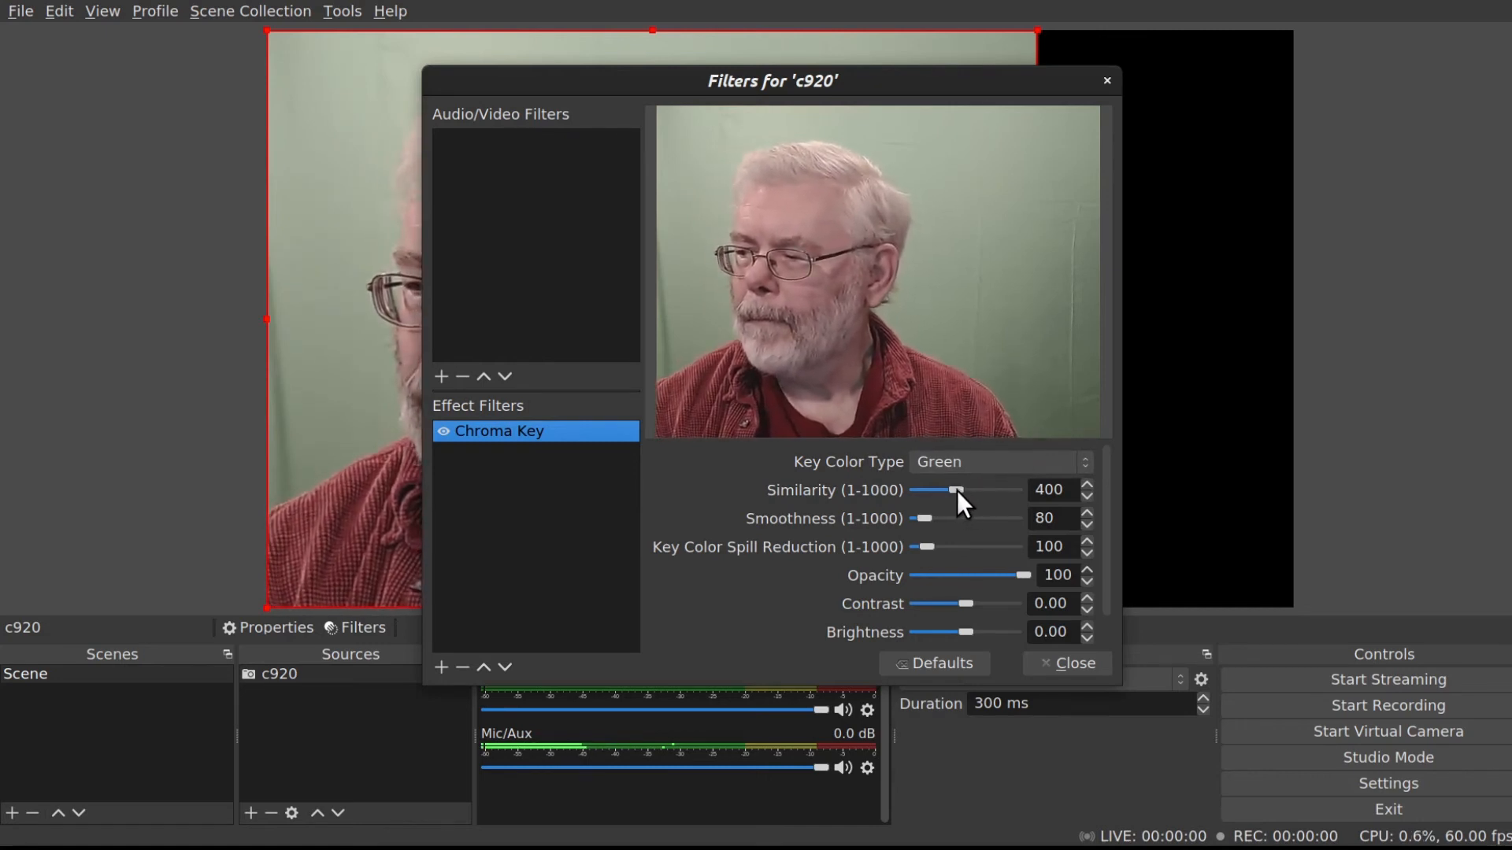
left_click_drag(956, 489, 964, 490)
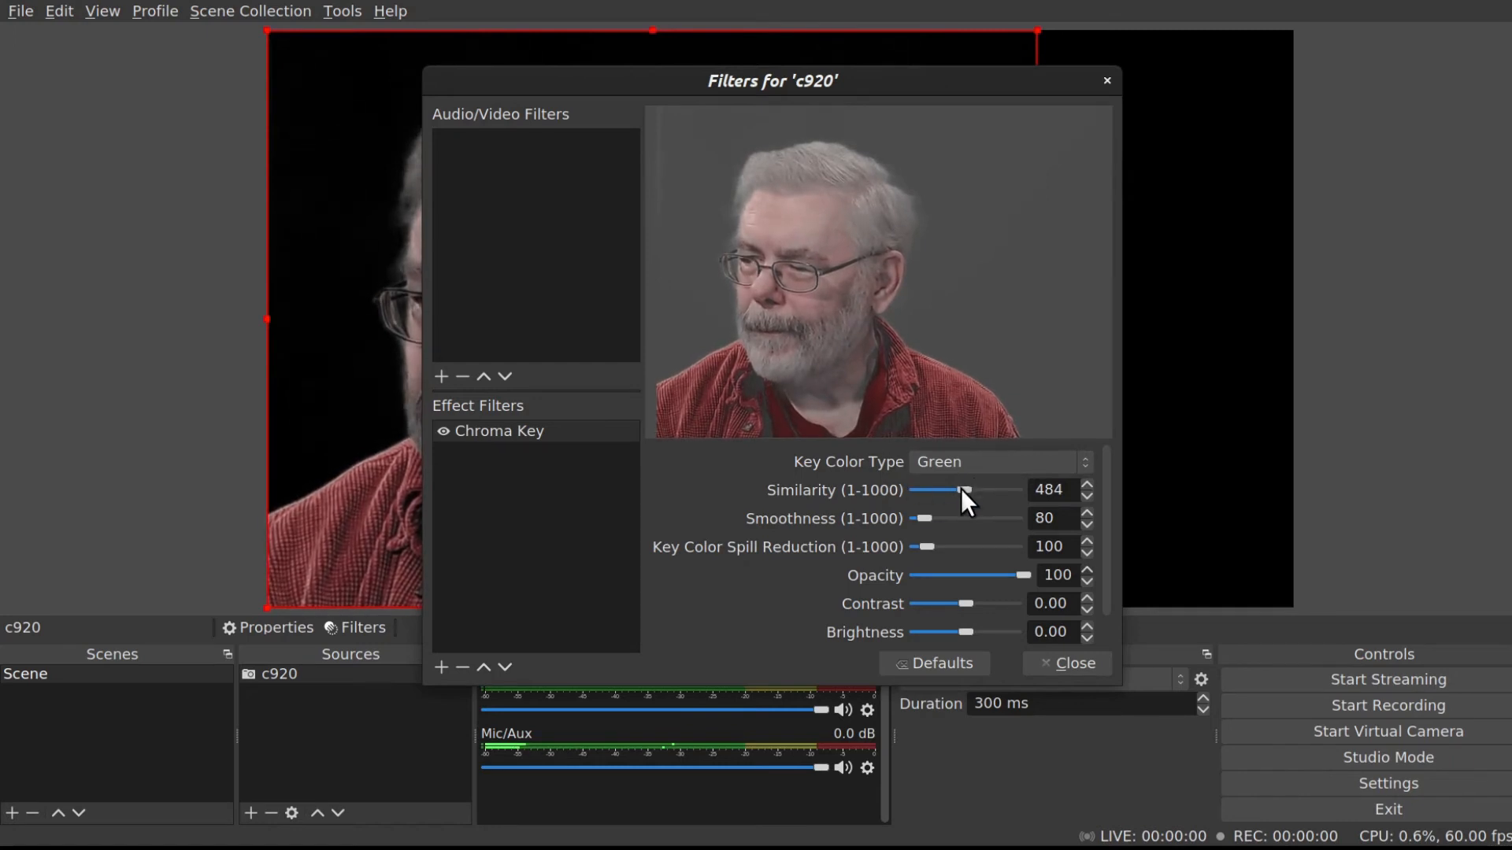
left_click_drag(960, 488, 952, 489)
left_click(1084, 485)
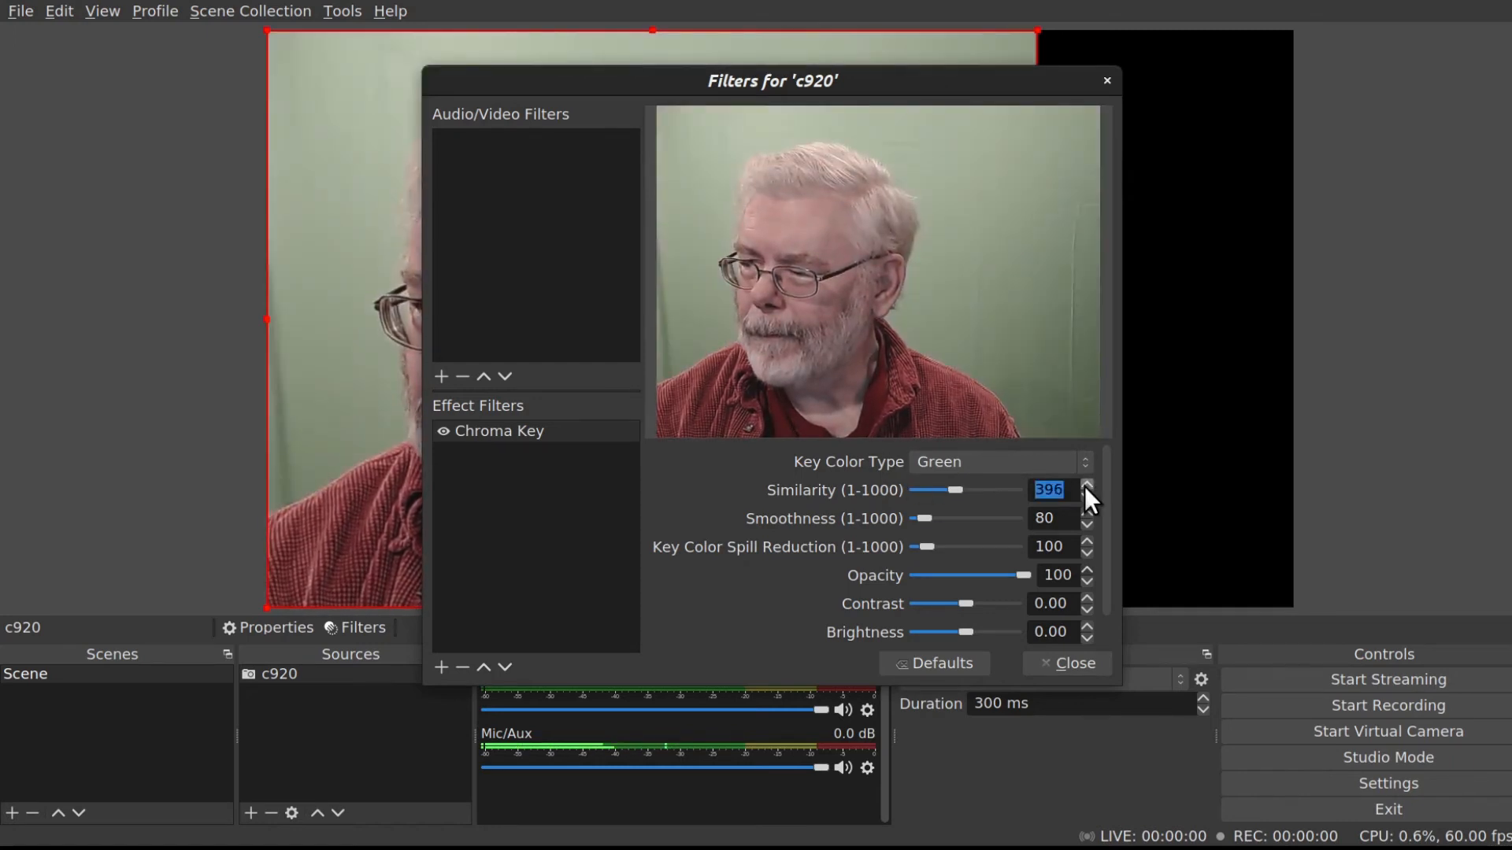
left_click(1085, 484)
left_click(1086, 484)
left_click(1087, 483)
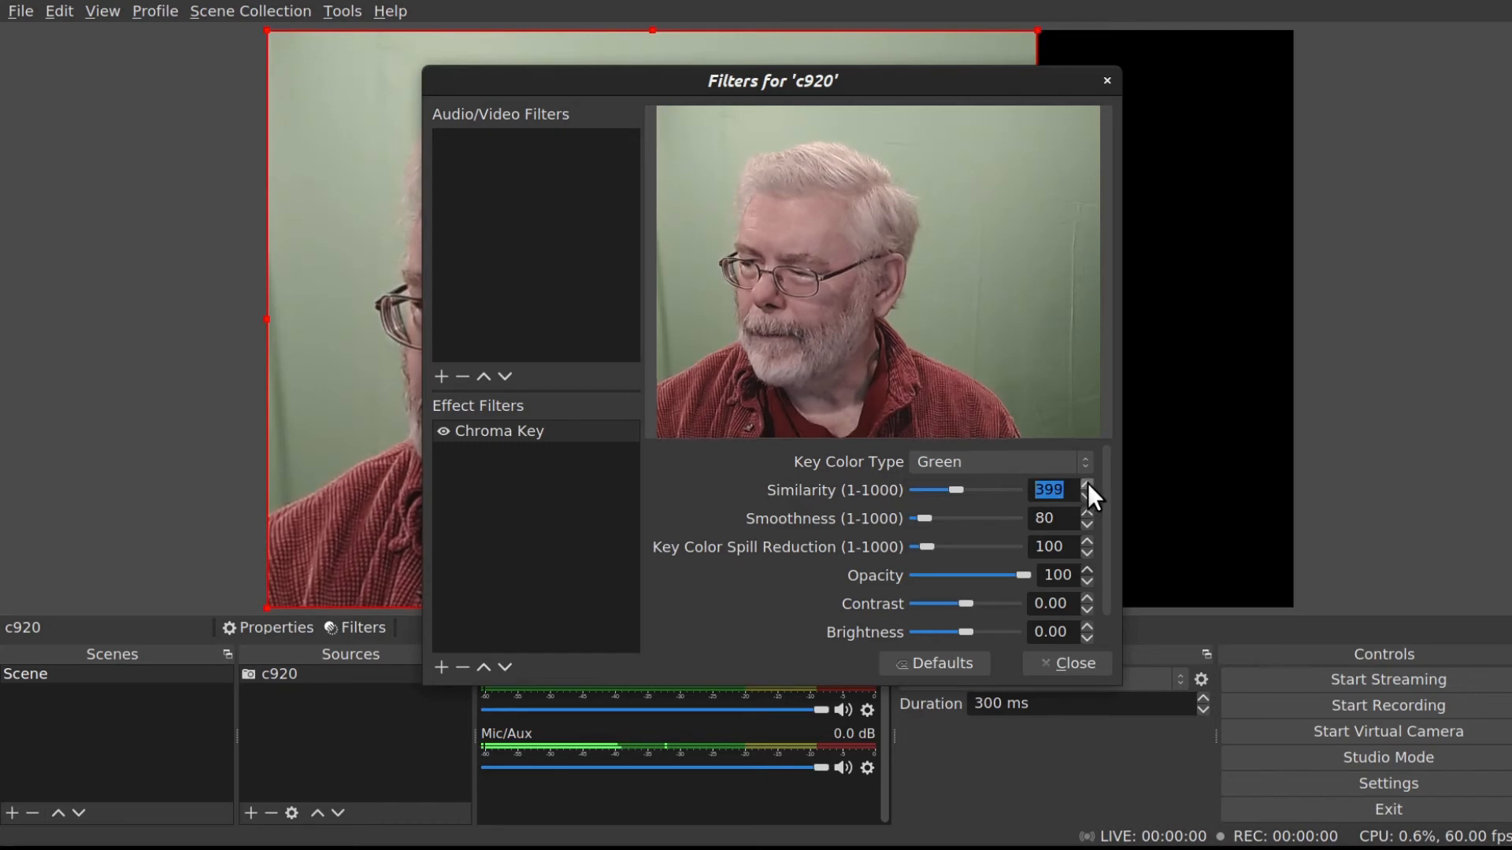
left_click(1088, 484)
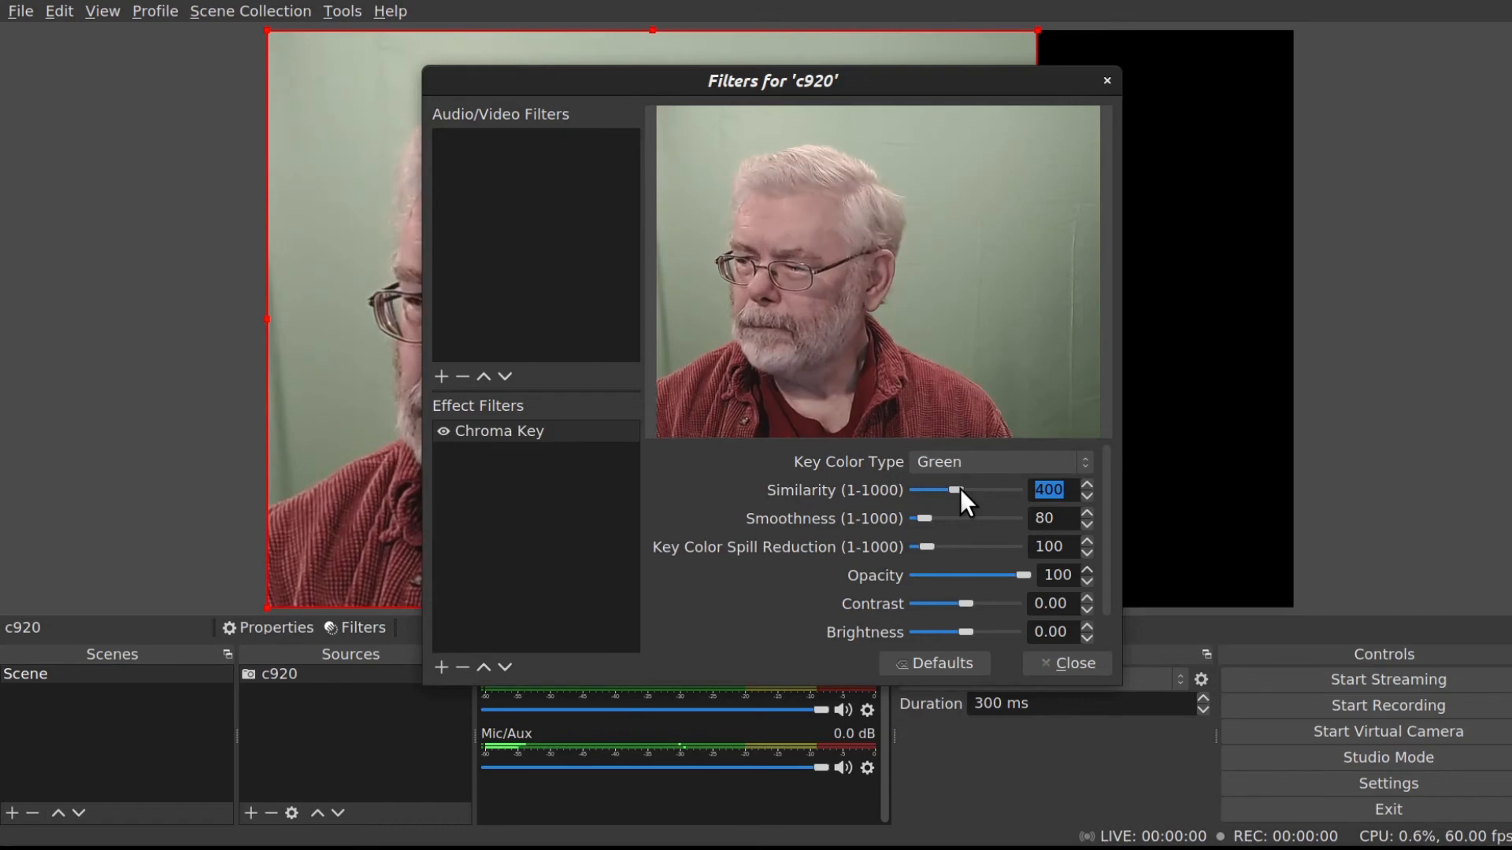
Reduce the chroma key Similarity, Smoothness and Key Color Spill Reduction to 1.
left_click_drag(960, 488, 890, 547)
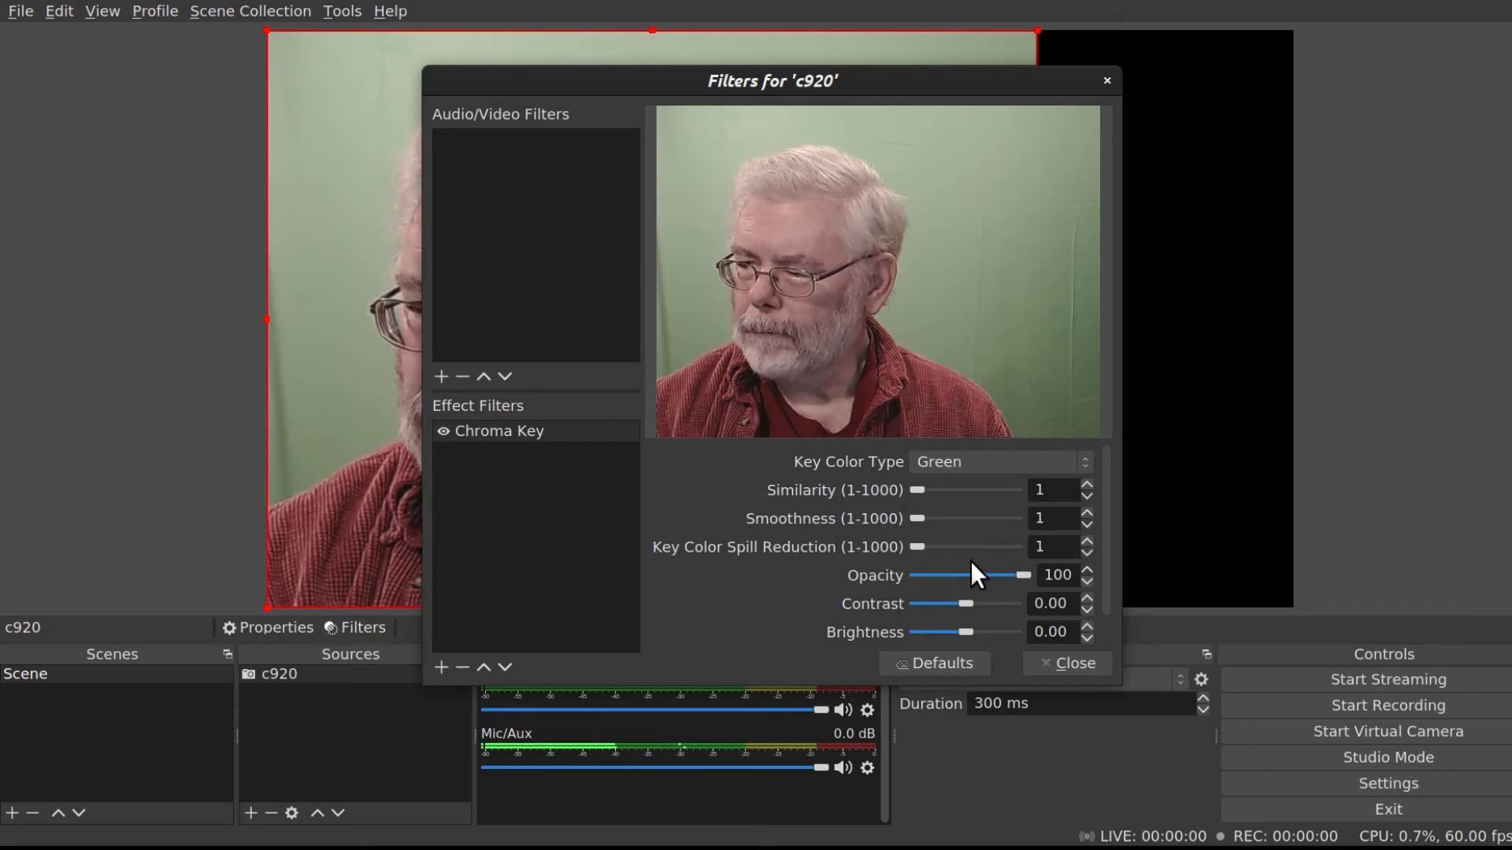
Switch the chroma key's Key Color Type to Custom and open the key color picker.
left_click(1085, 464)
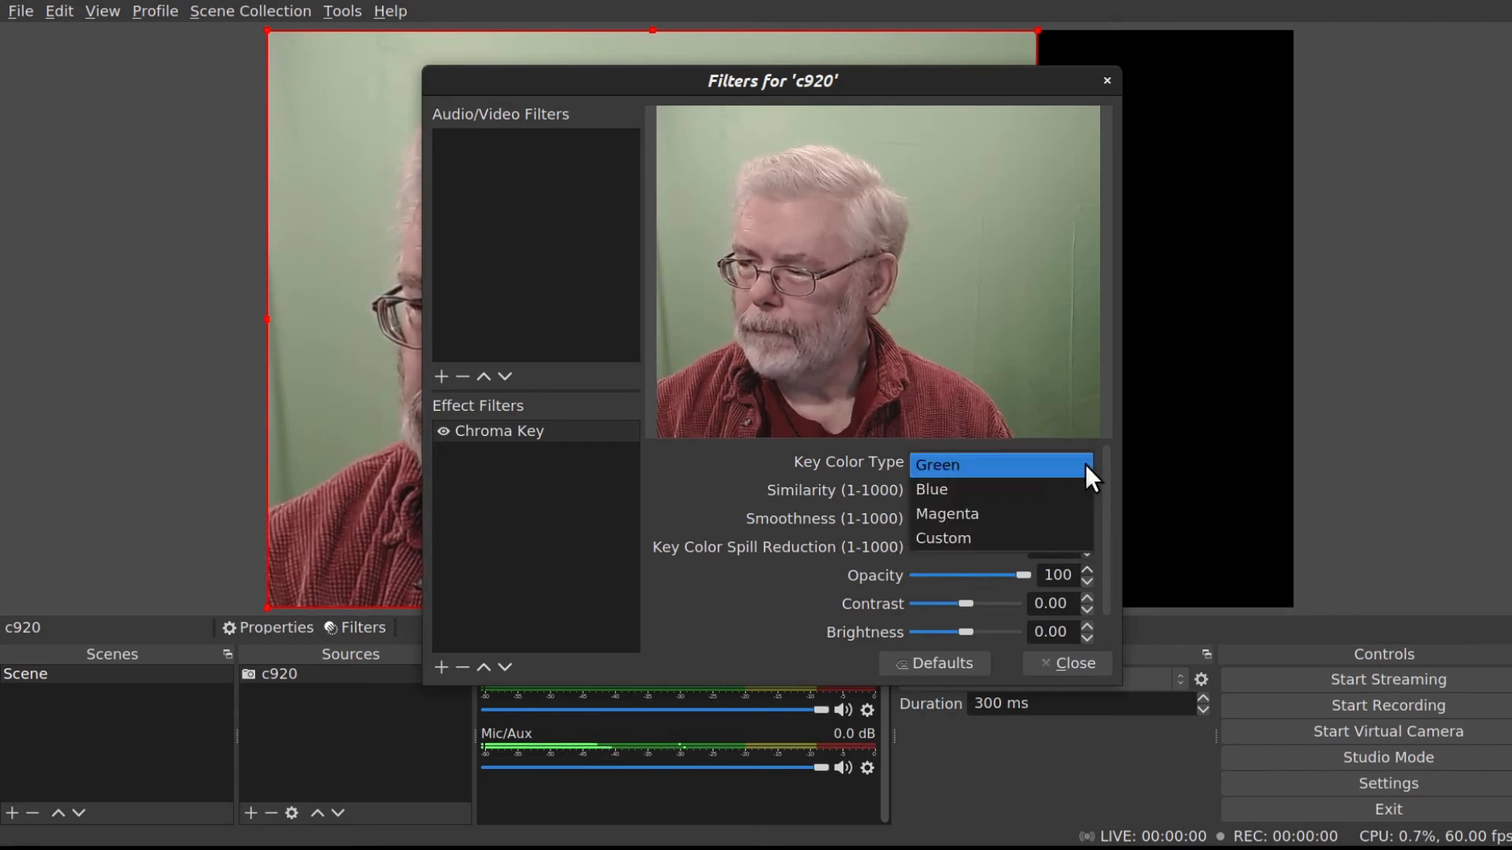
left_click(979, 536)
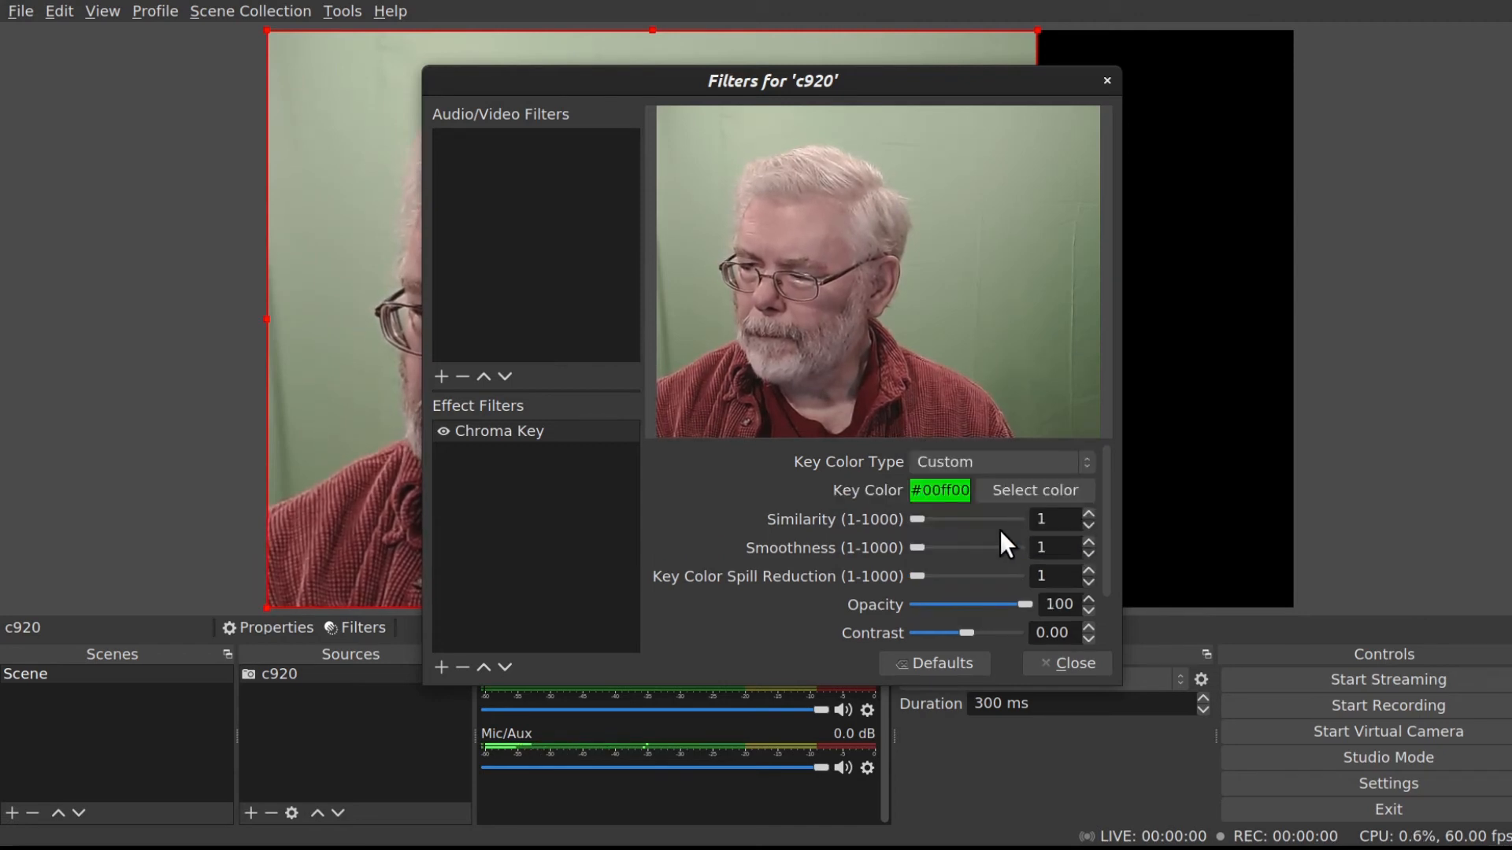
left_click(1046, 488)
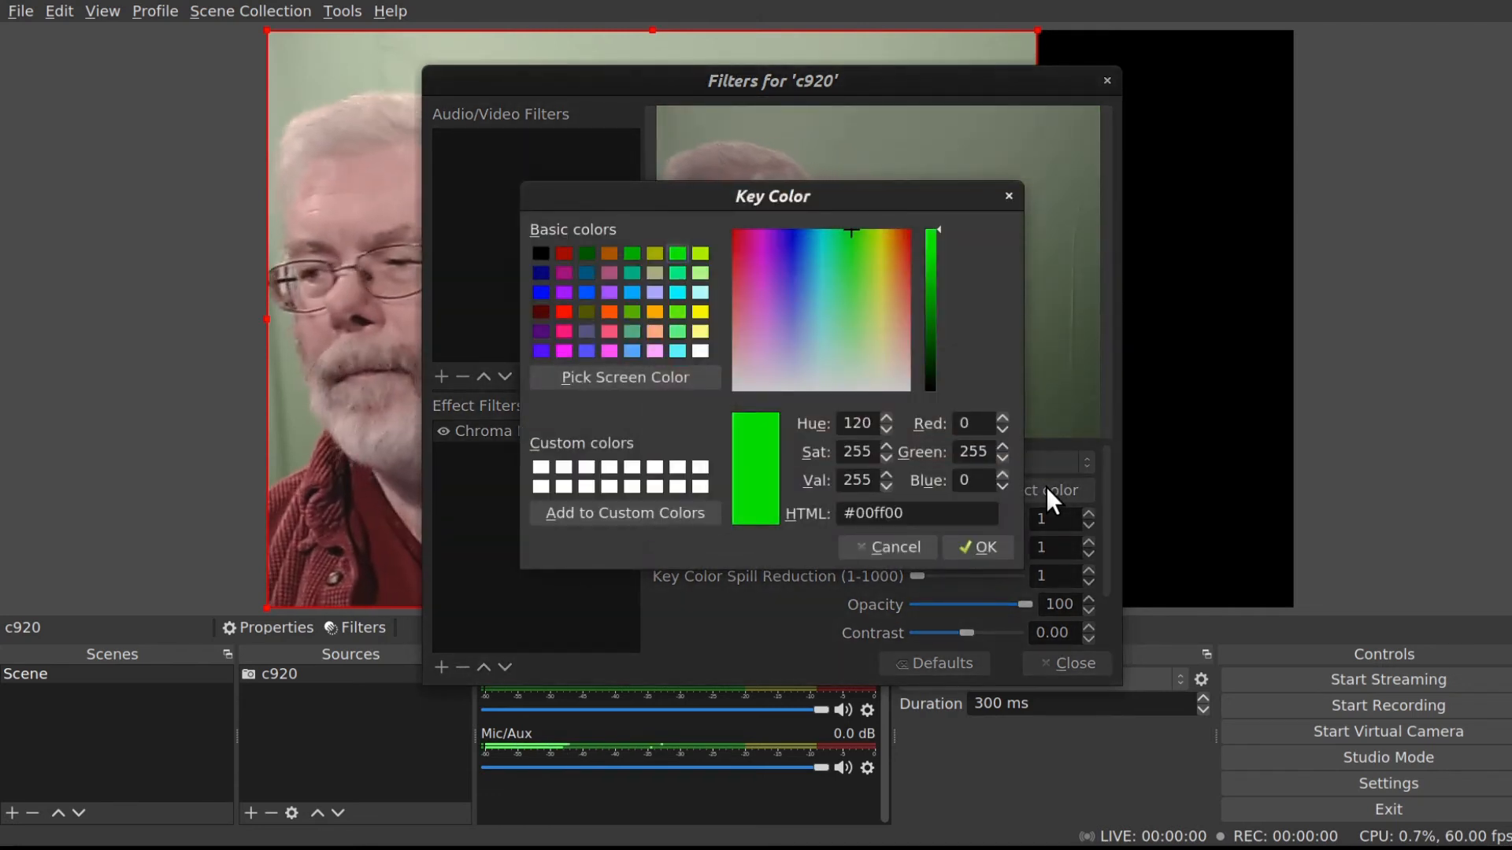
Try setting the key color's Hue, Saturation and Value each to 0.
double_click(863, 426)
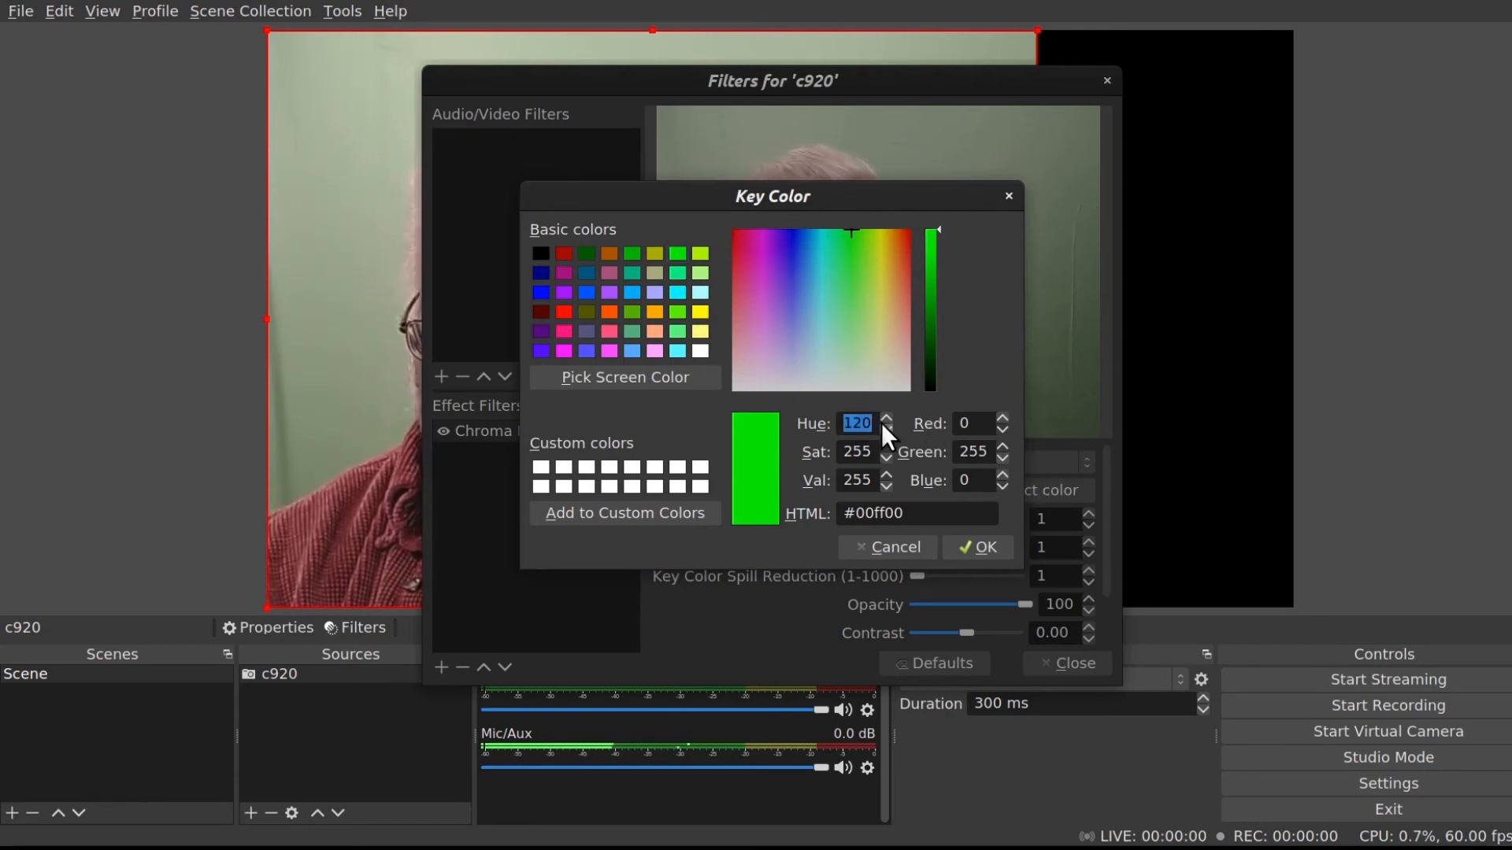
type("0")
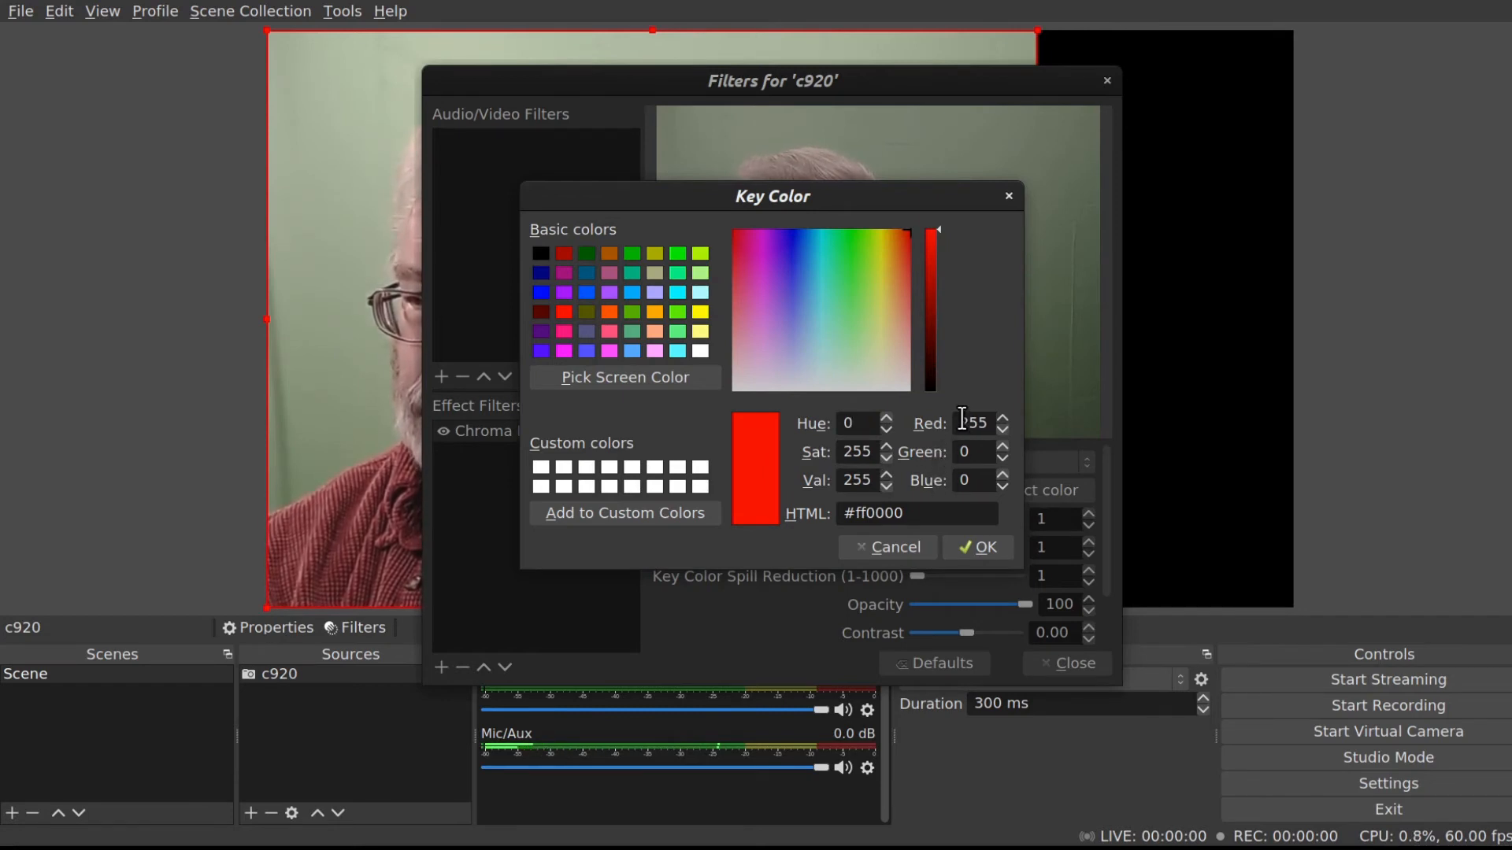
double_click(854, 450)
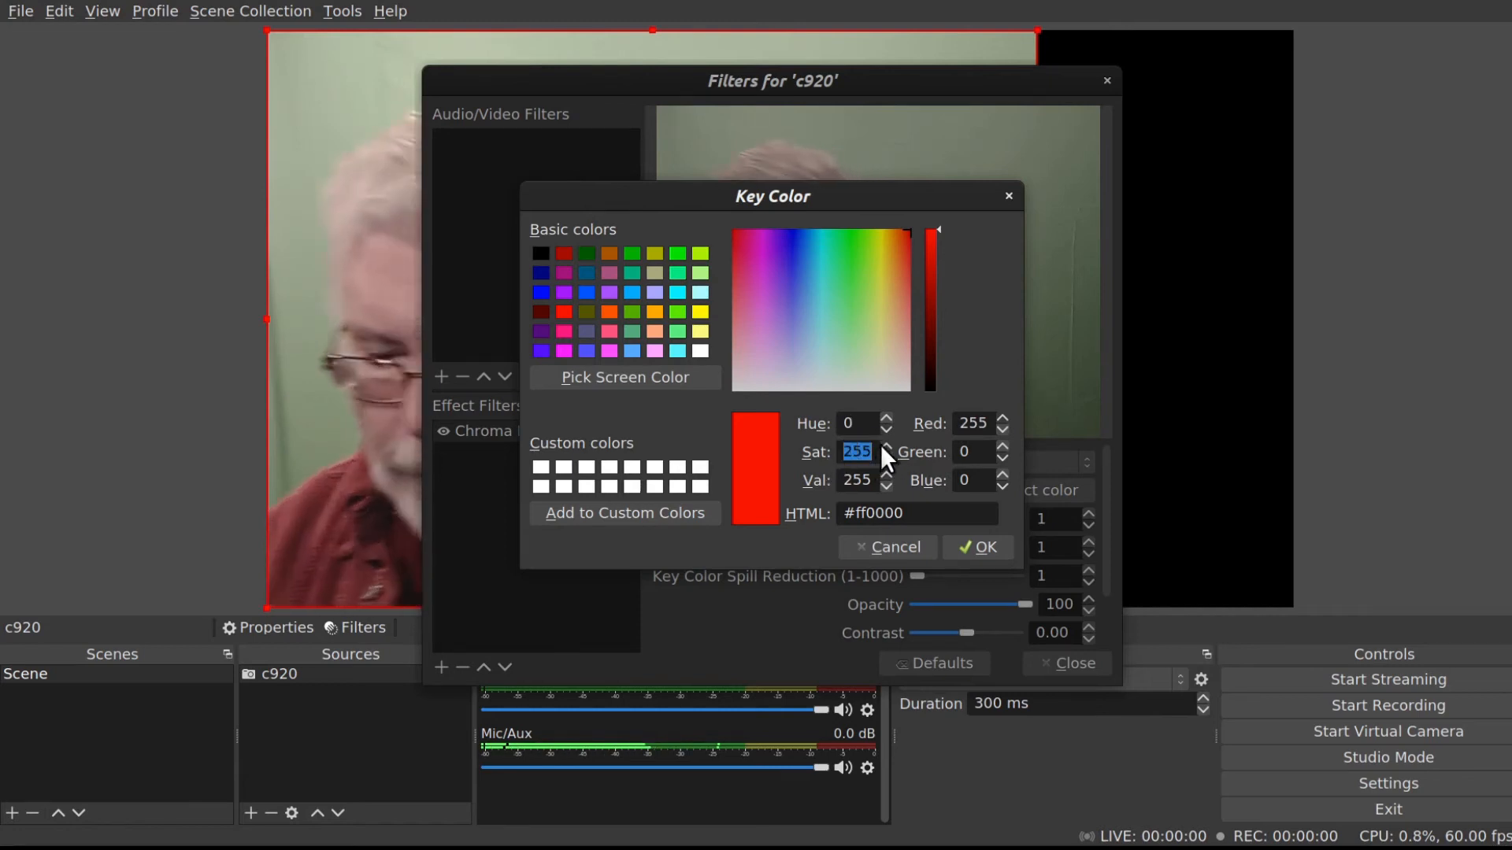
type("0")
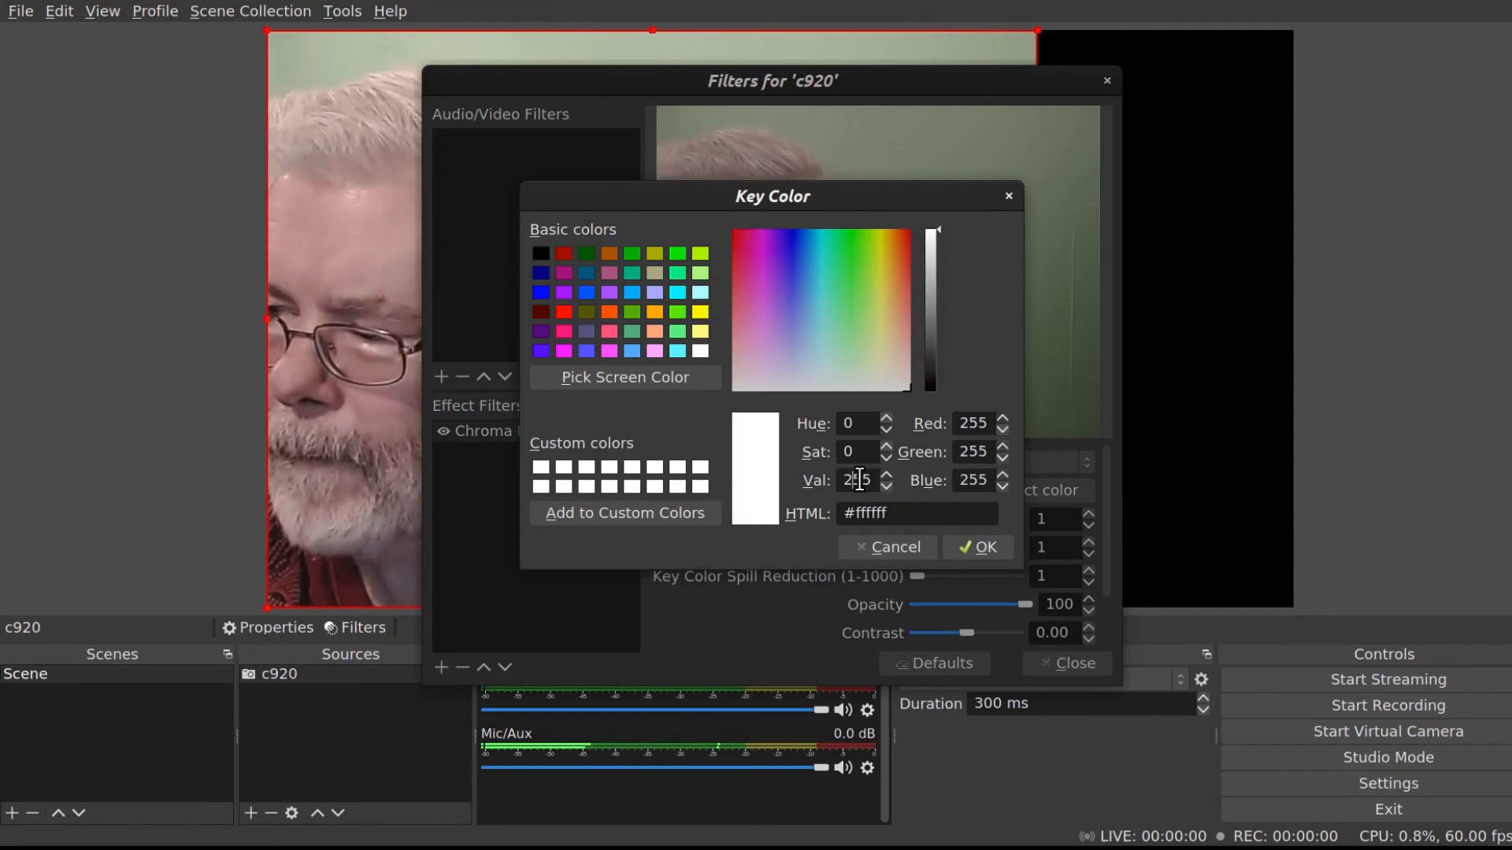
double_click(859, 480)
type("0")
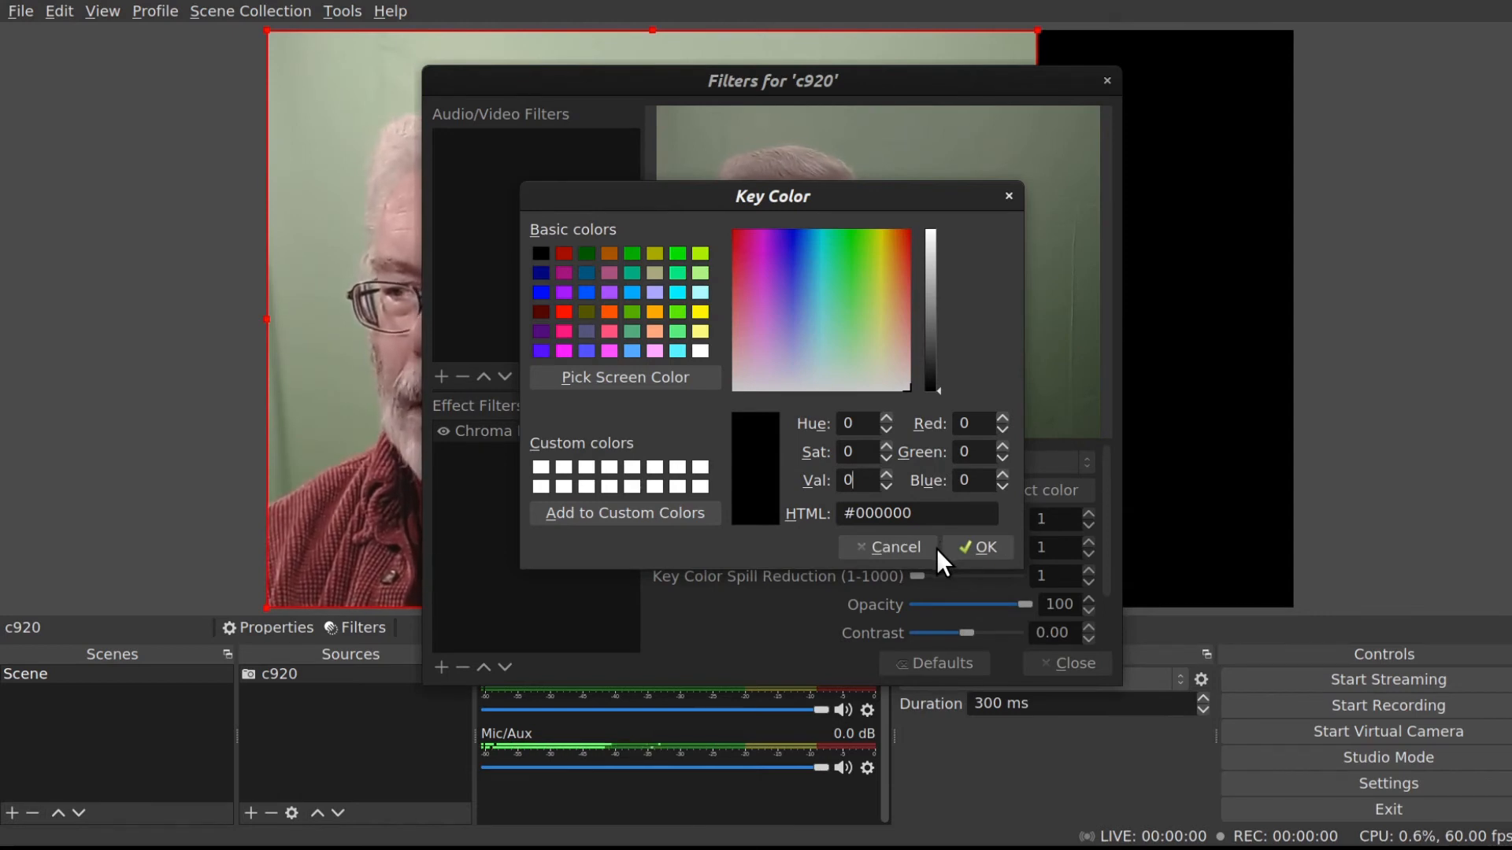
Choose basic green as the key color, set its Green value to 128 (#008000), and confirm.
left_click(679, 256)
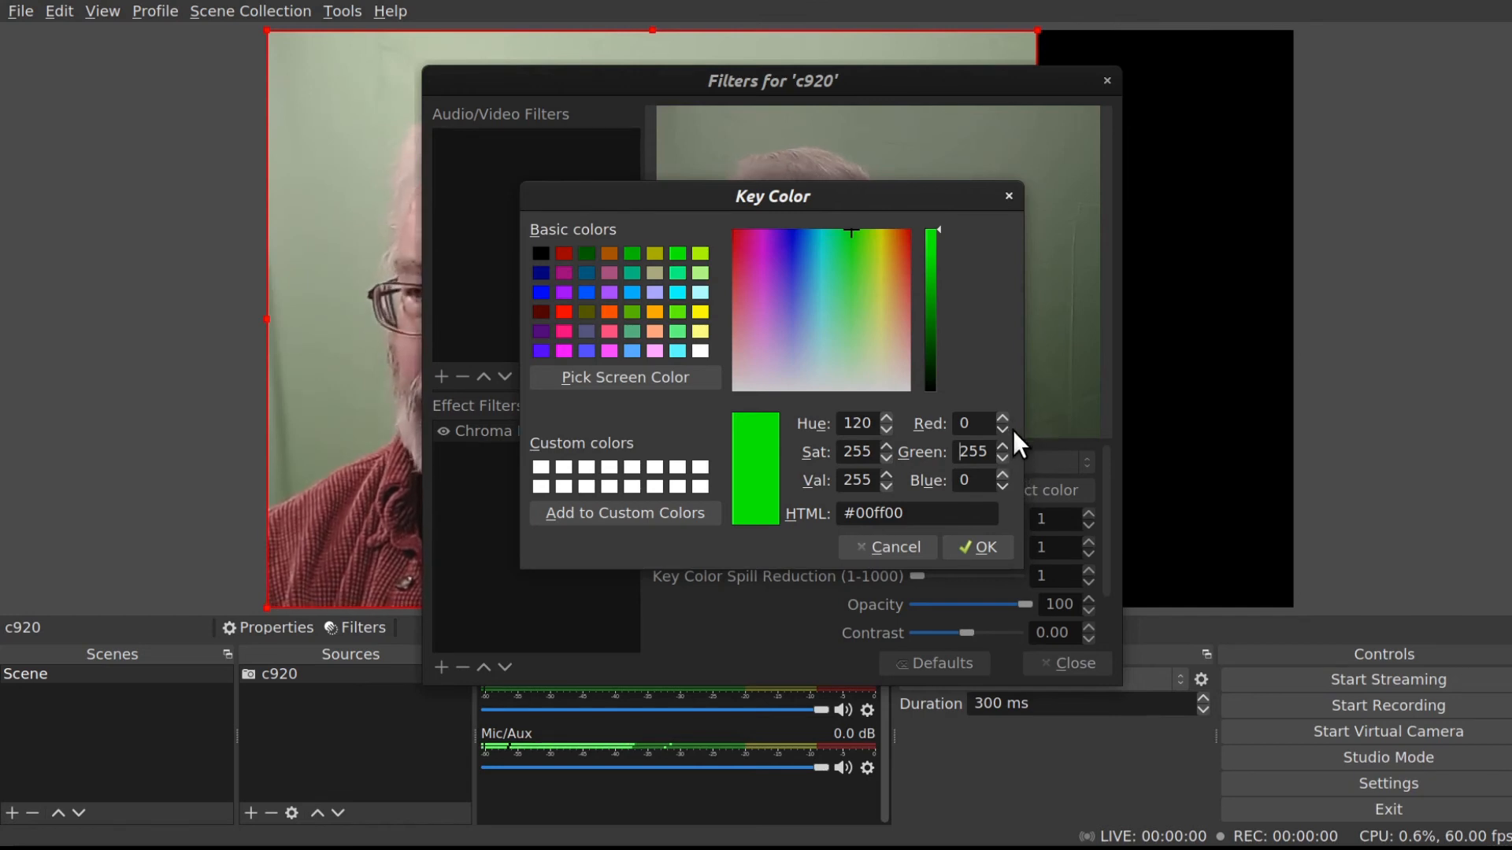
double_click(967, 452)
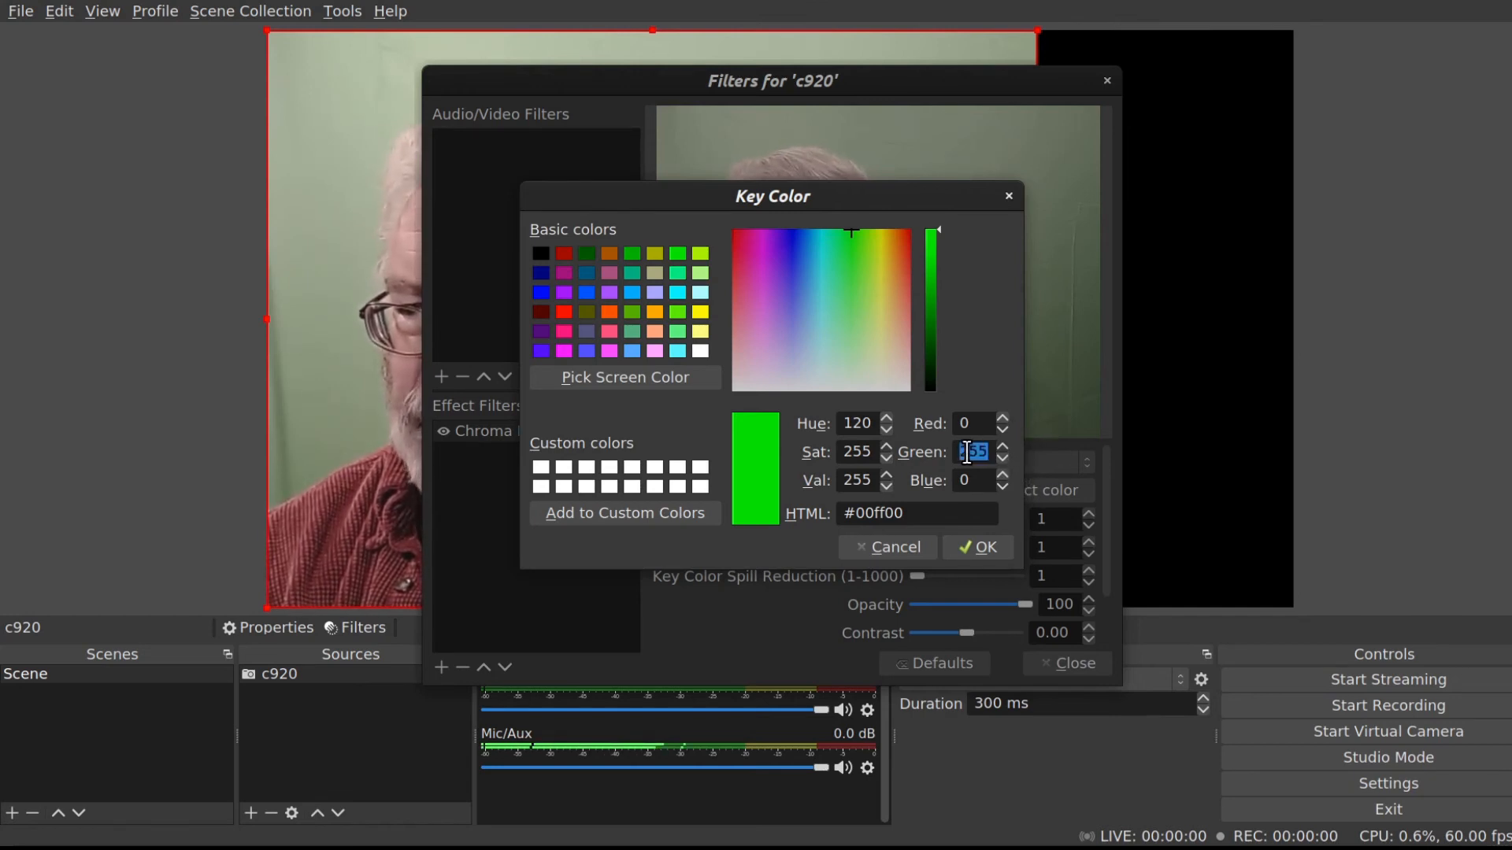
type("12")
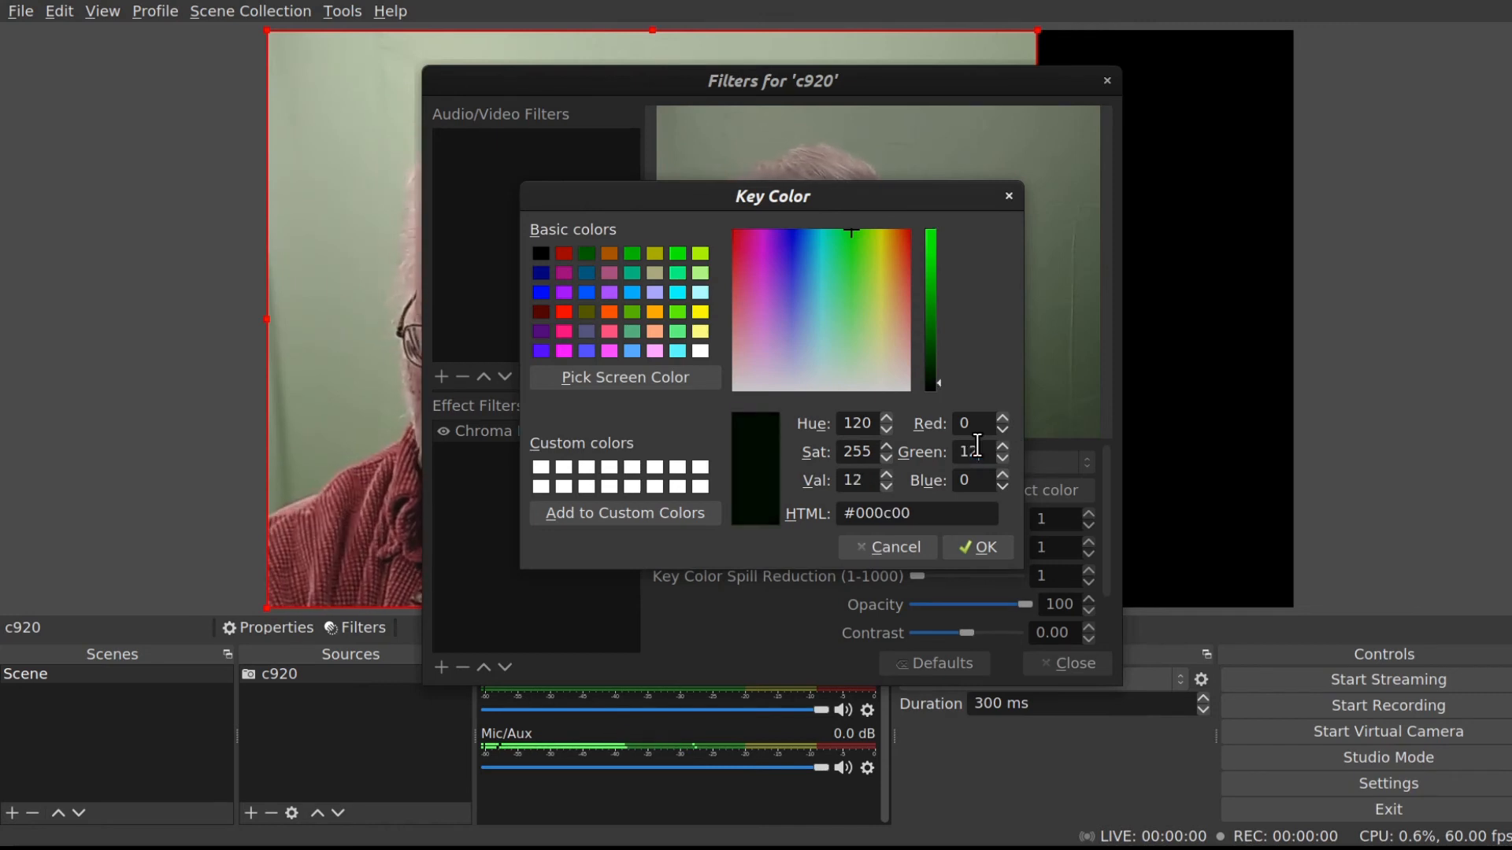
type("8")
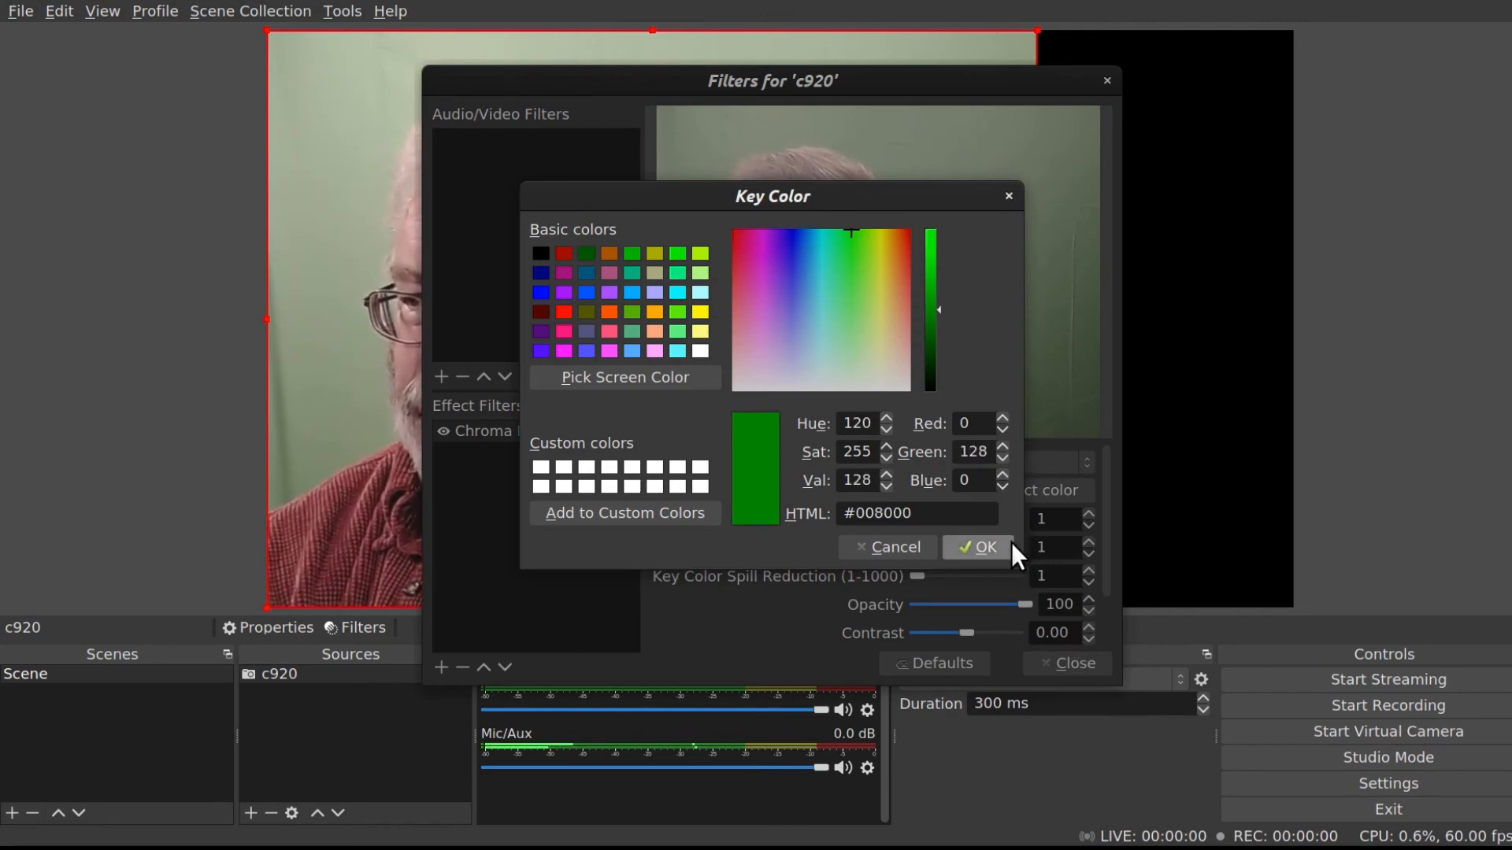
left_click(979, 546)
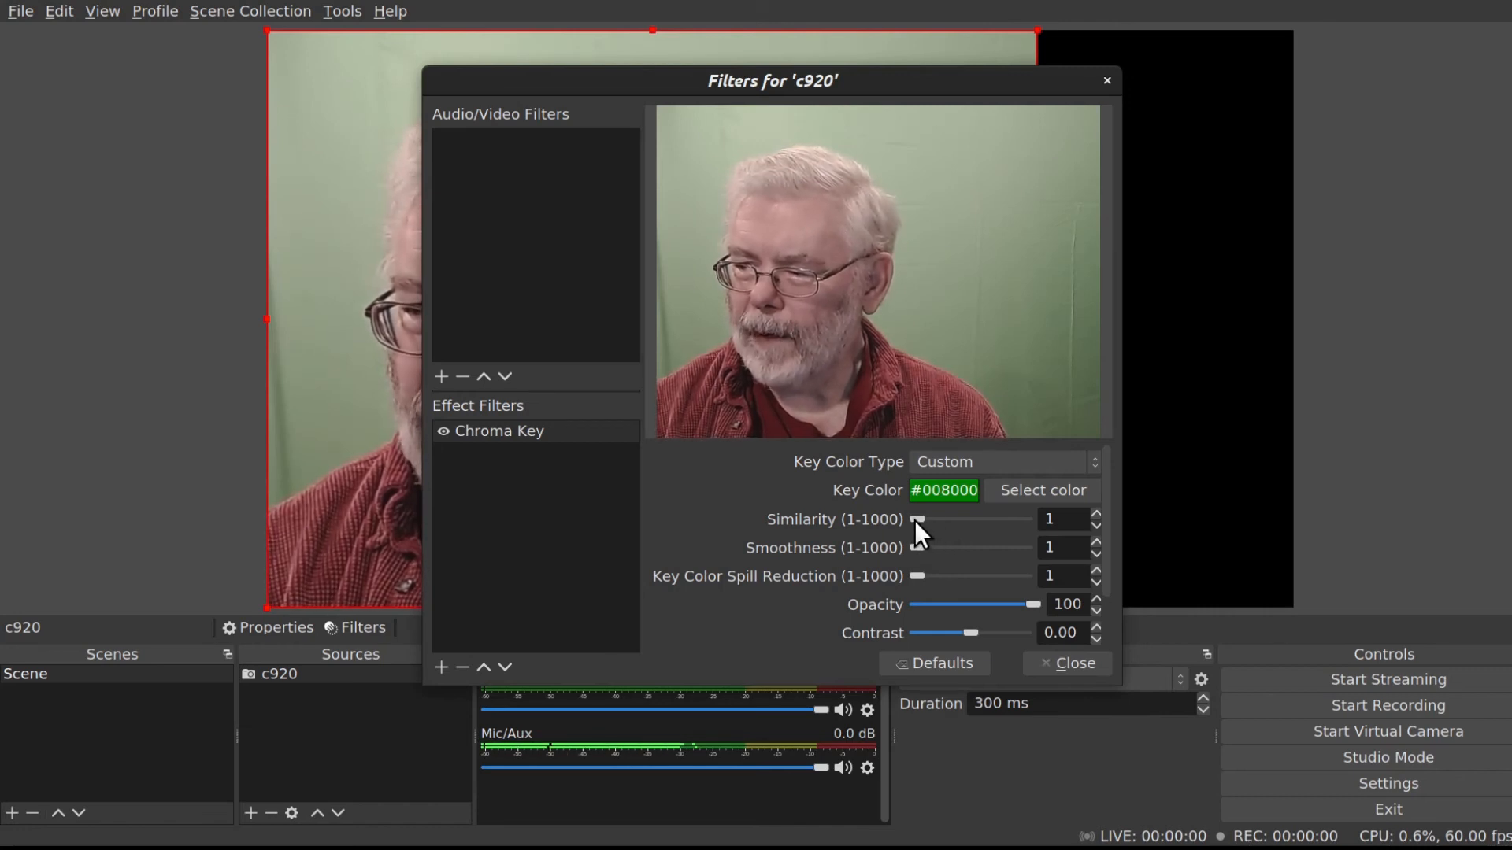
Adjust the chroma key Similarity while watching the preview, settling on 240.
left_click_drag(914, 520, 942, 518)
left_click_drag(938, 518, 940, 518)
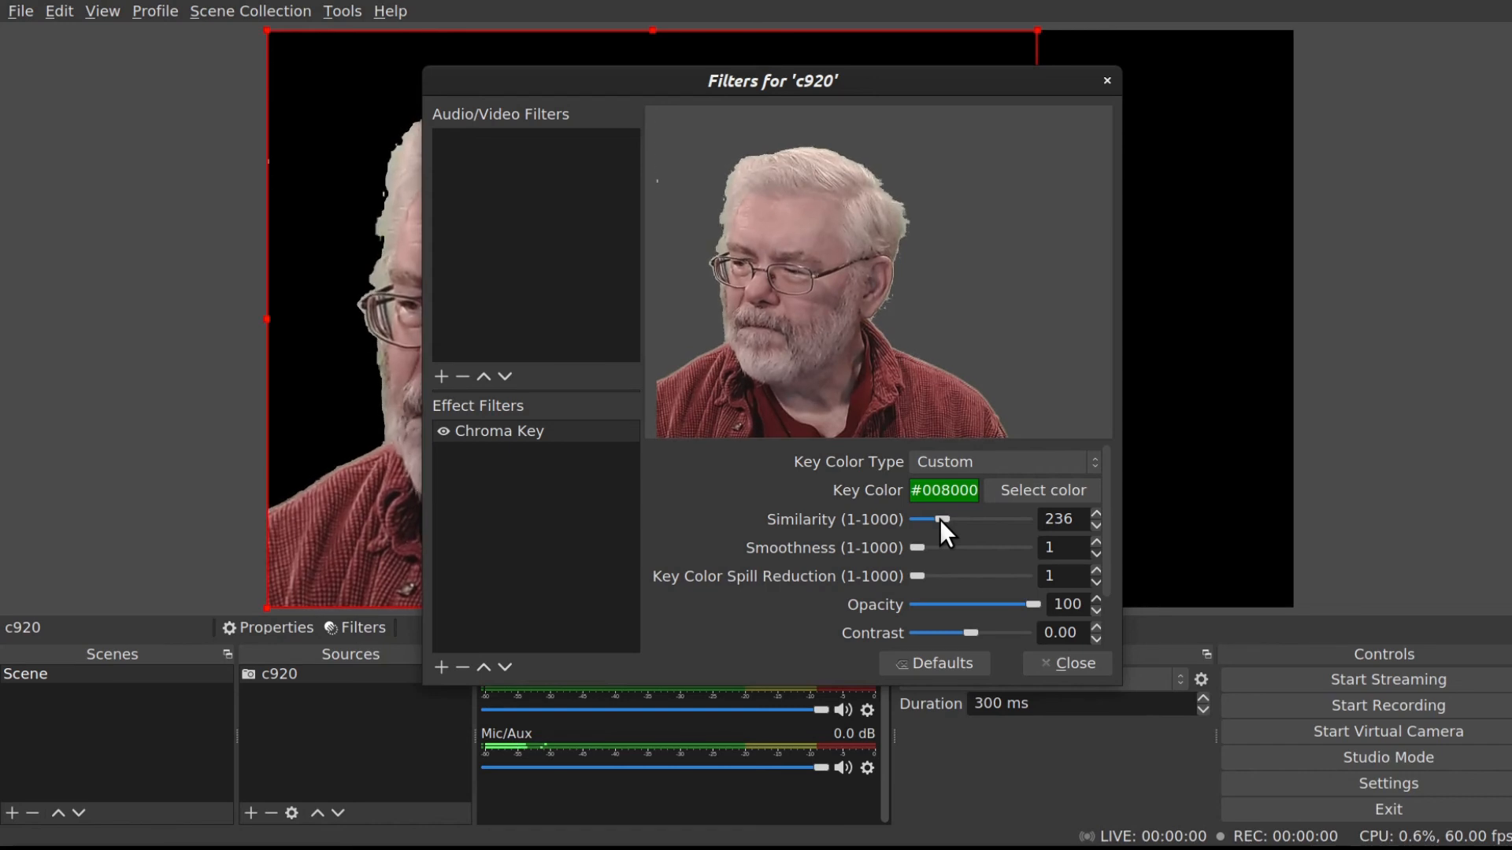
left_click_drag(938, 519, 942, 518)
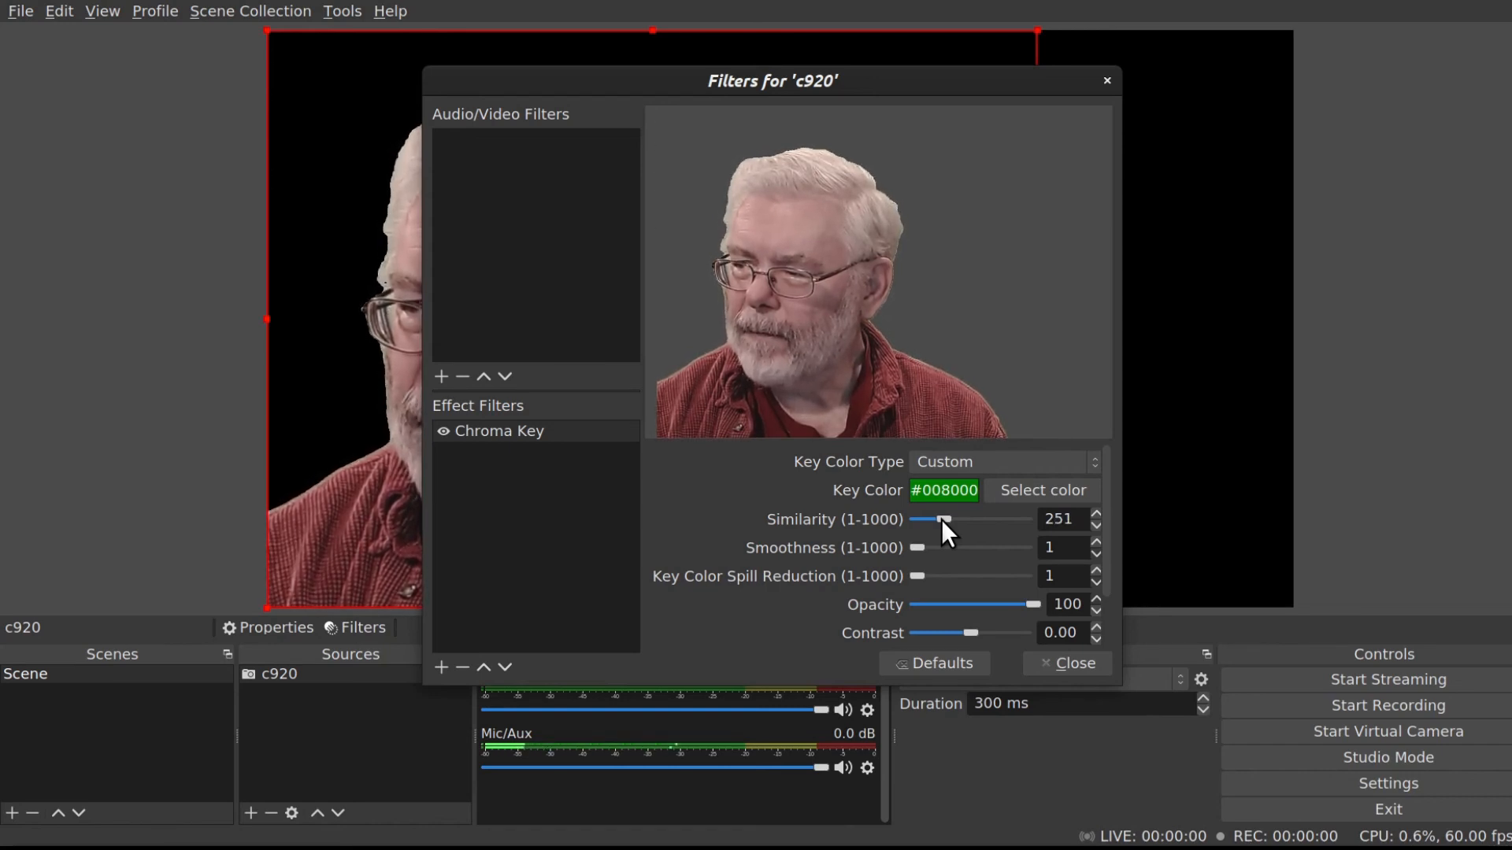
left_click_drag(941, 518, 942, 518)
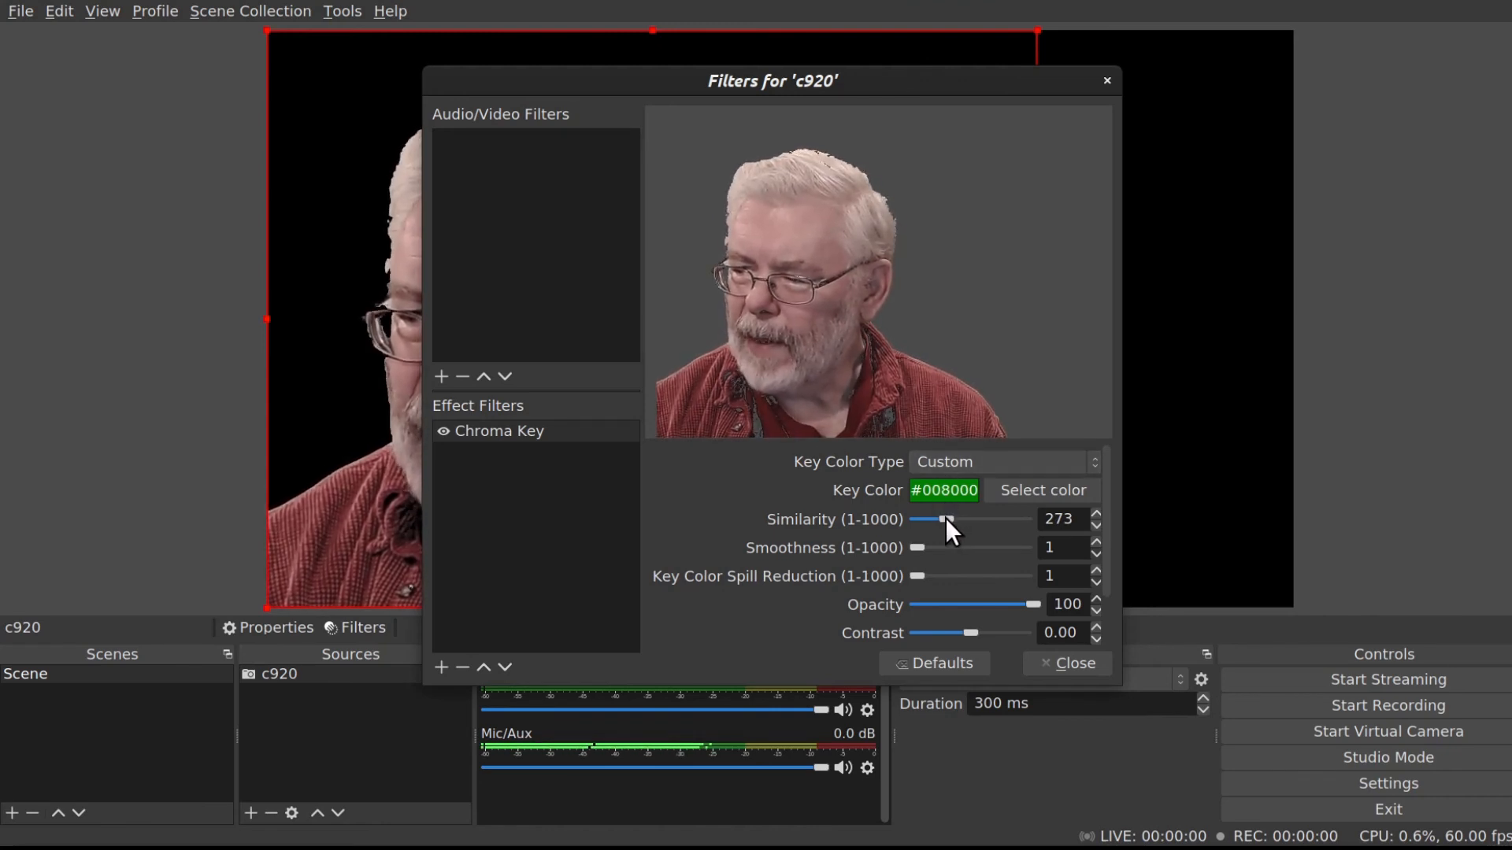
left_click_drag(945, 517, 942, 518)
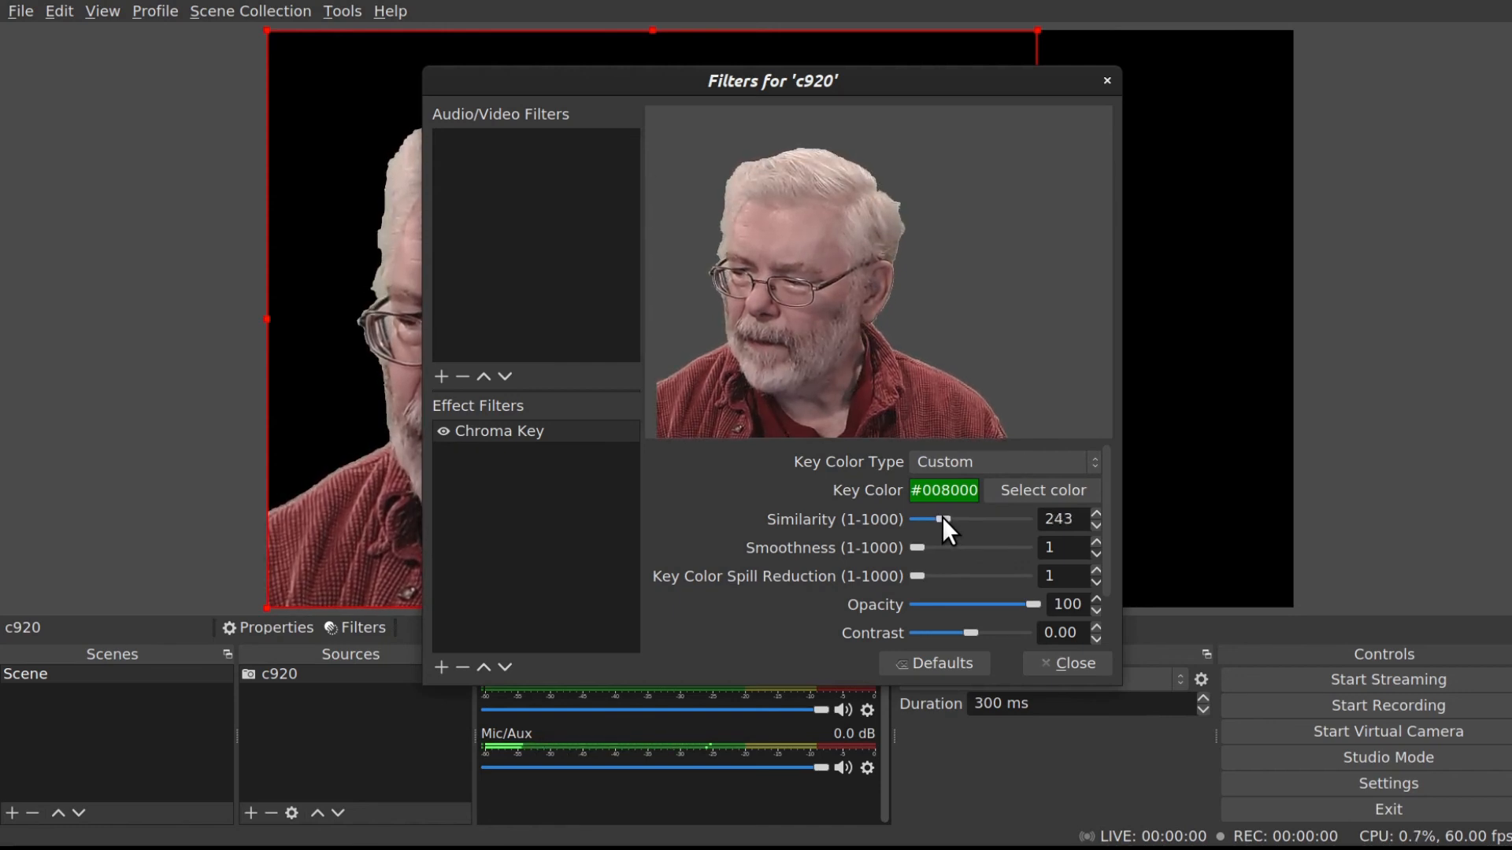
left_click(1094, 522)
left_click(1094, 523)
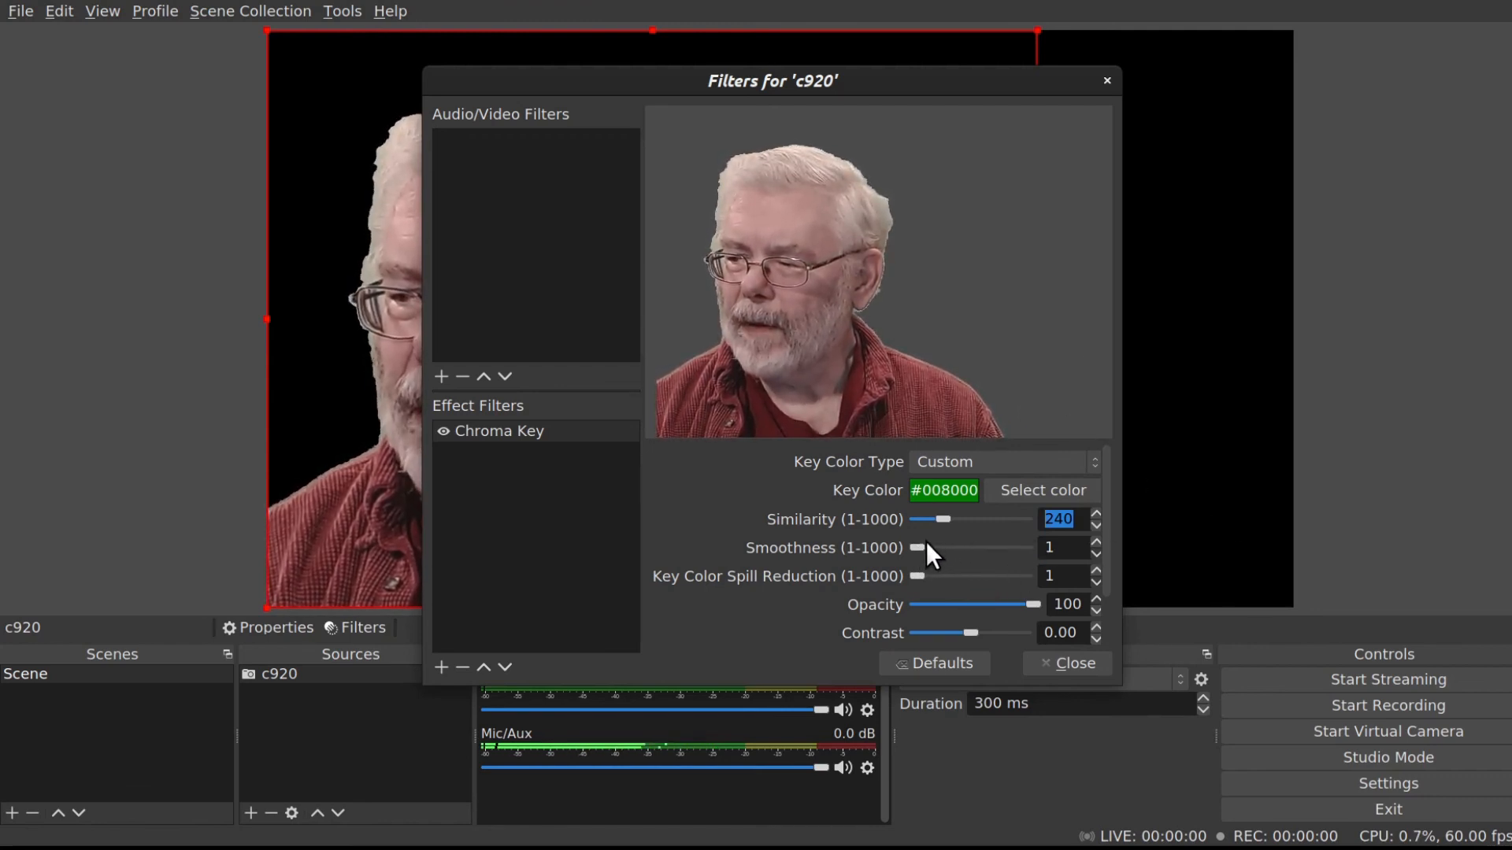
Adjust the chroma key Smoothness while watching the preview, settling on 24.
left_click_drag(918, 545, 921, 545)
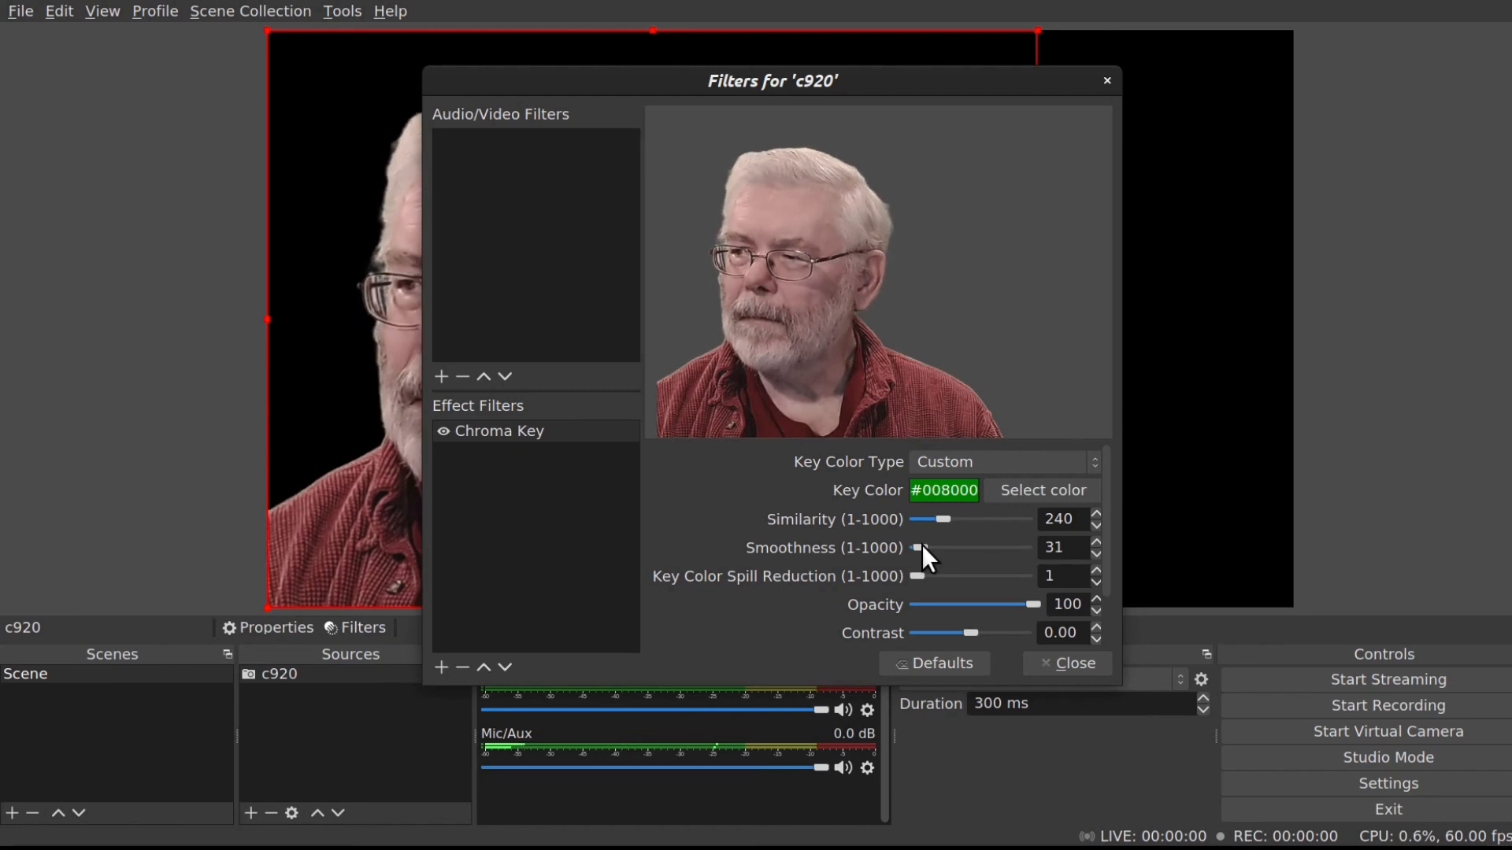
left_click_drag(921, 545, 923, 545)
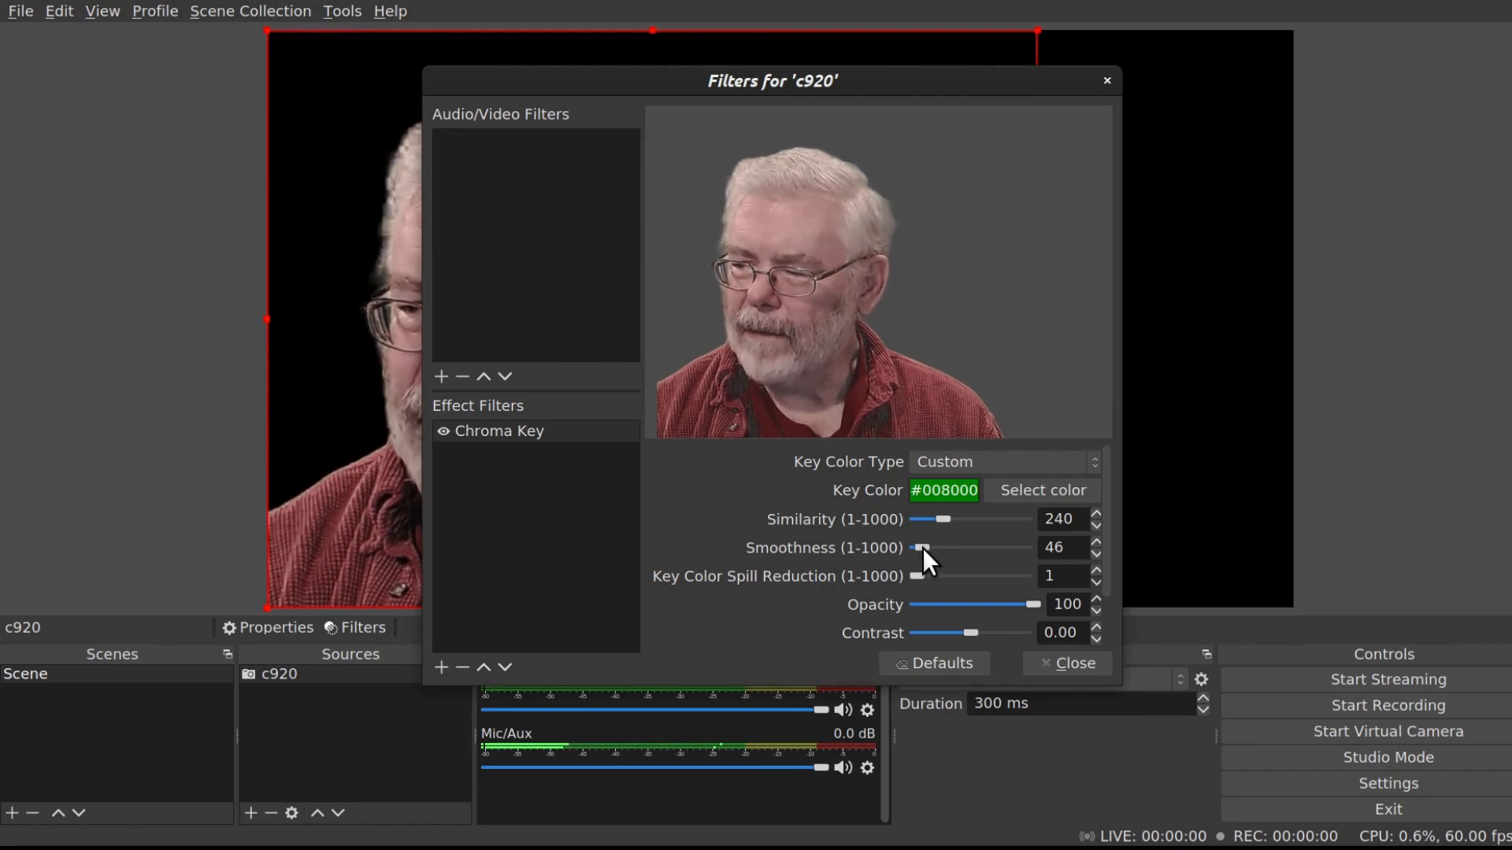
left_click_drag(922, 546, 919, 546)
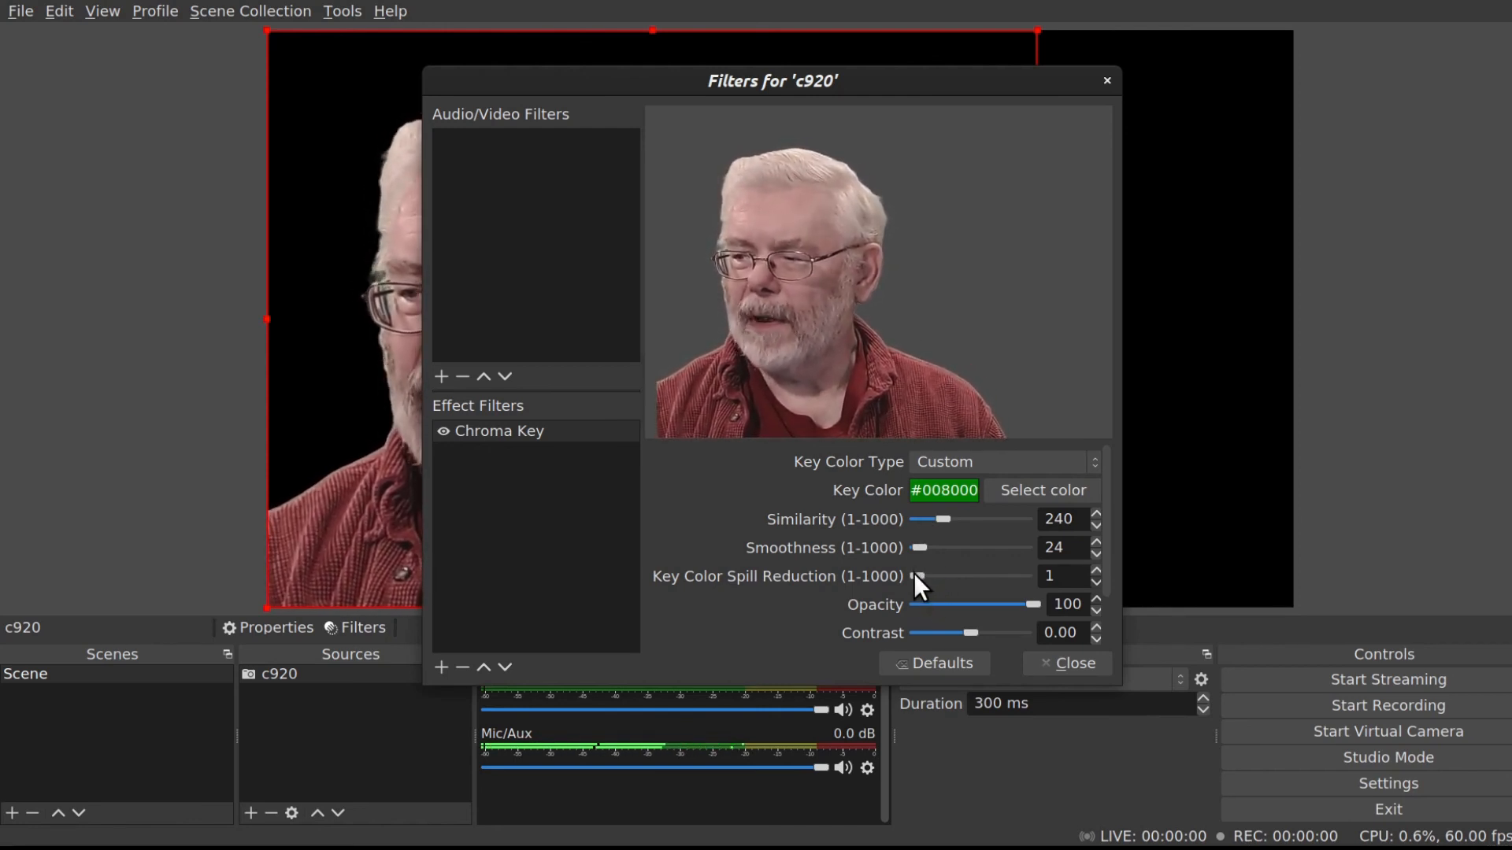
Set Key Color Spill Reduction to 9 and close the filters dialog.
mouse_move(915, 575)
left_mouse_down()
mouse_move(939, 573)
mouse_move(914, 575)
left_mouse_up()
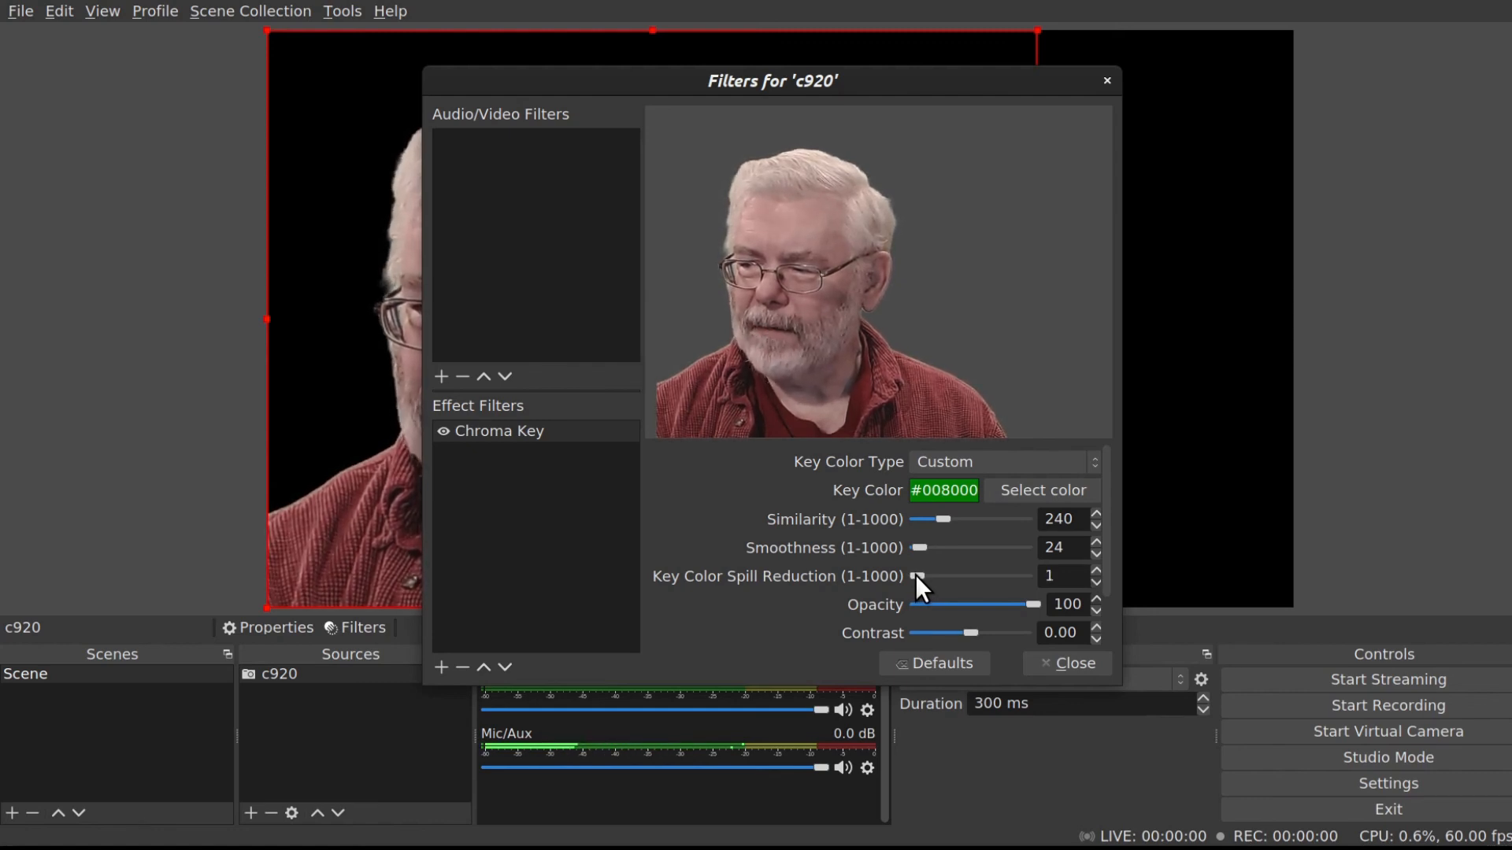
left_click_drag(914, 575, 915, 575)
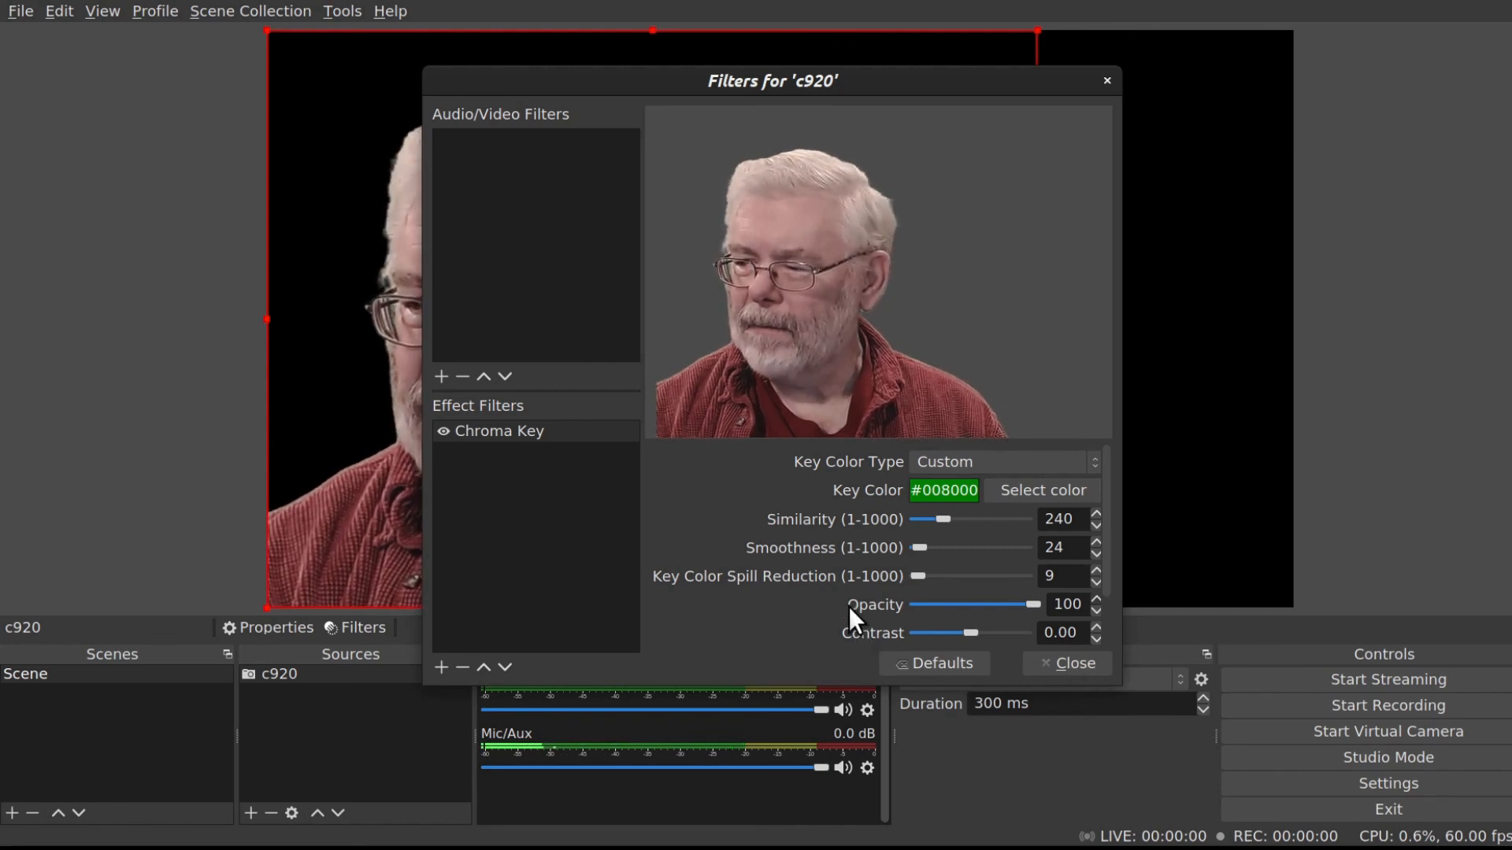
scroll(839, 599, "down", 2)
scroll(818, 610, "down", 1)
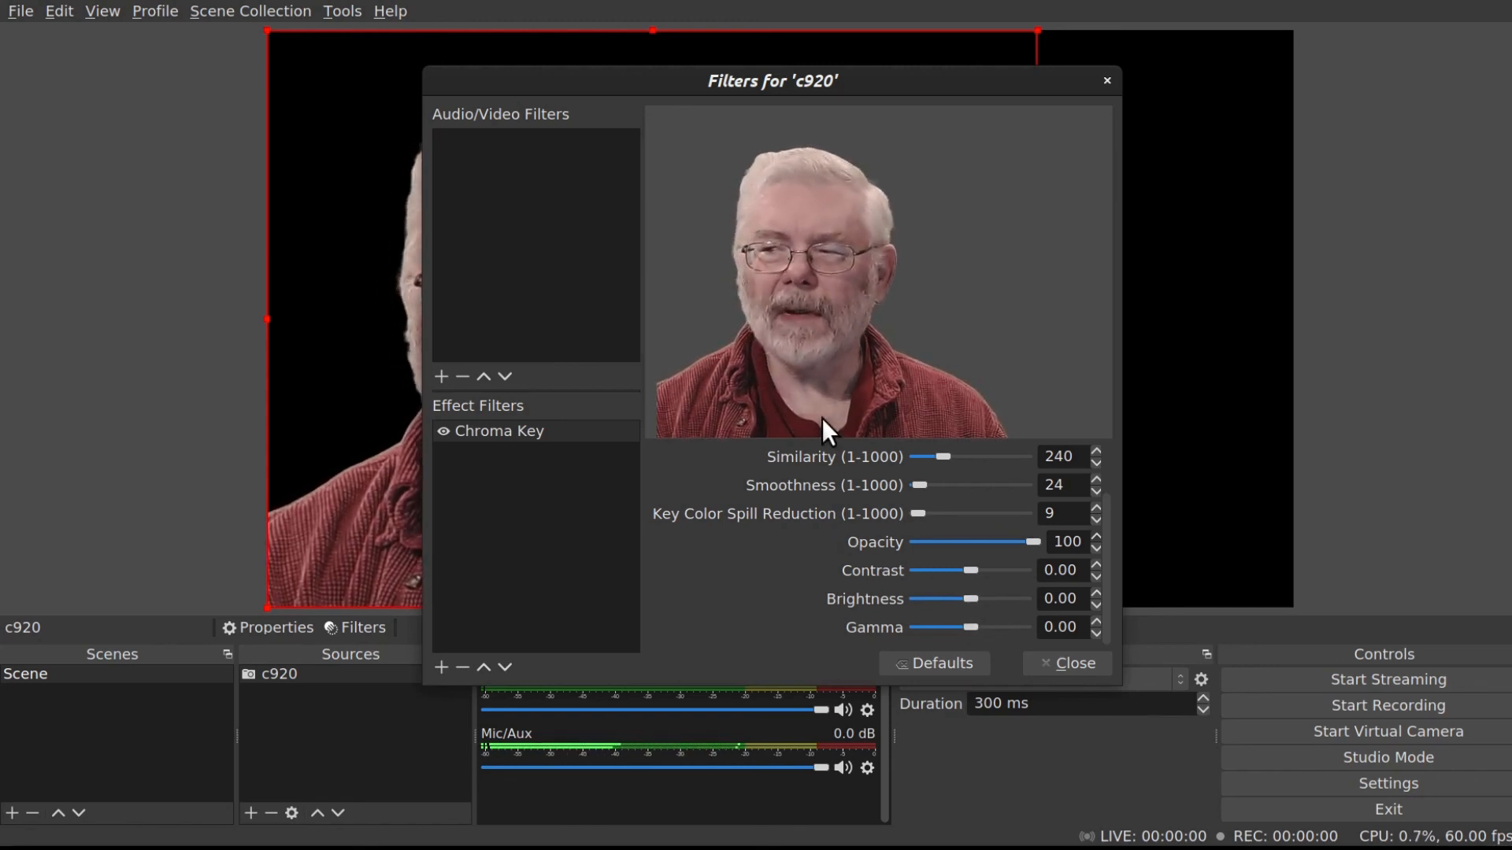
left_click(1074, 663)
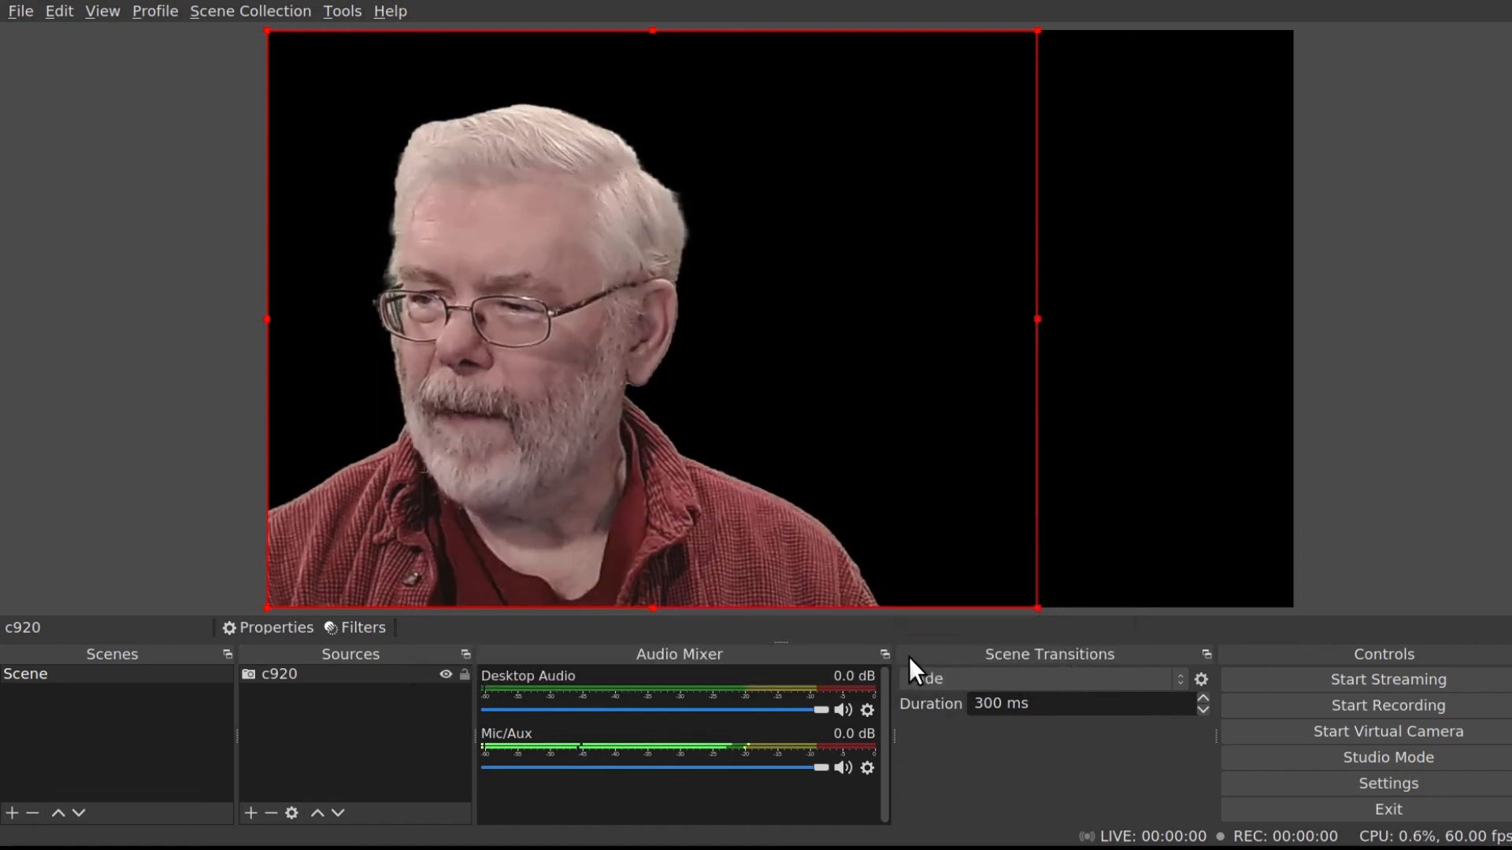